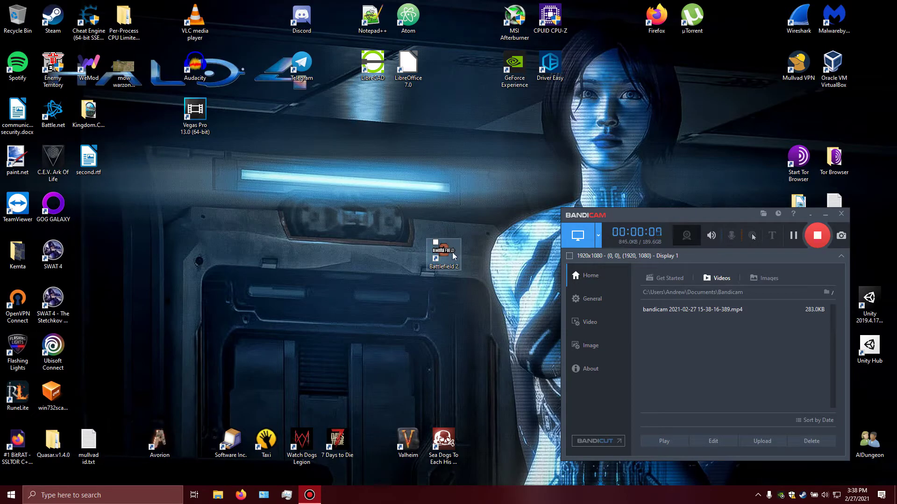
- Launch Battlefield 2 from its desktop shortcut's context menu
right_click(449, 257)
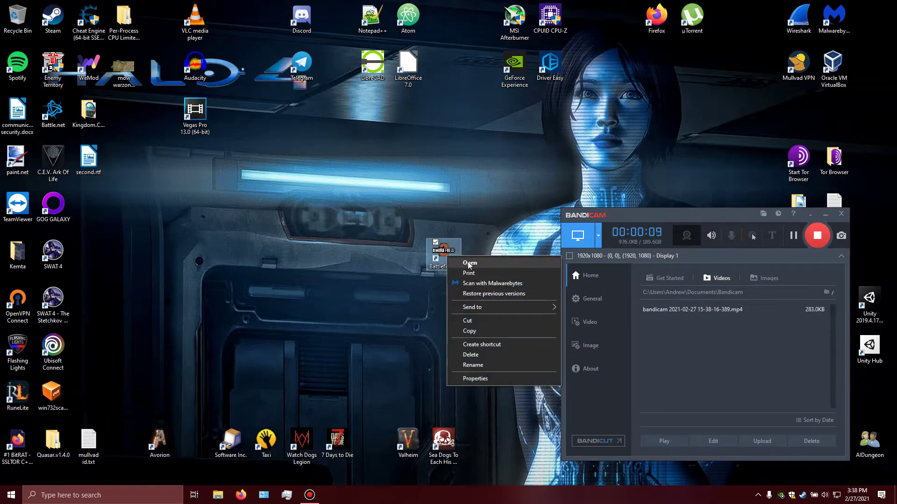
left_click(469, 264)
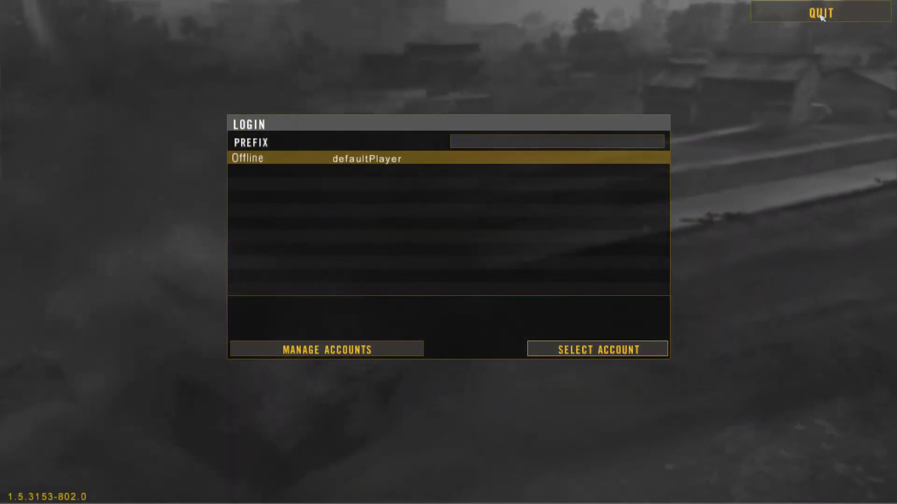
- Quit Battlefield 2 from its login screen back to the desktop
left_click(821, 14)
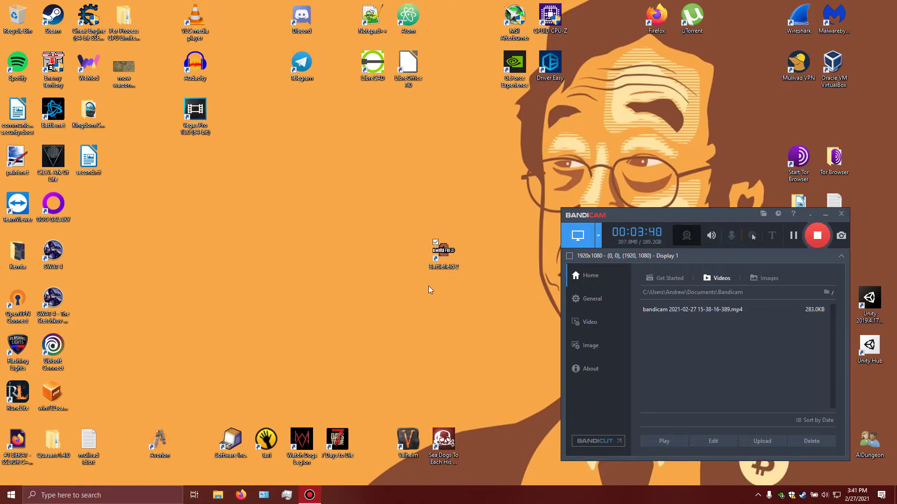
- Relaunch Battlefield 2 from the desktop shortcut, then quit it again
double_click(448, 260)
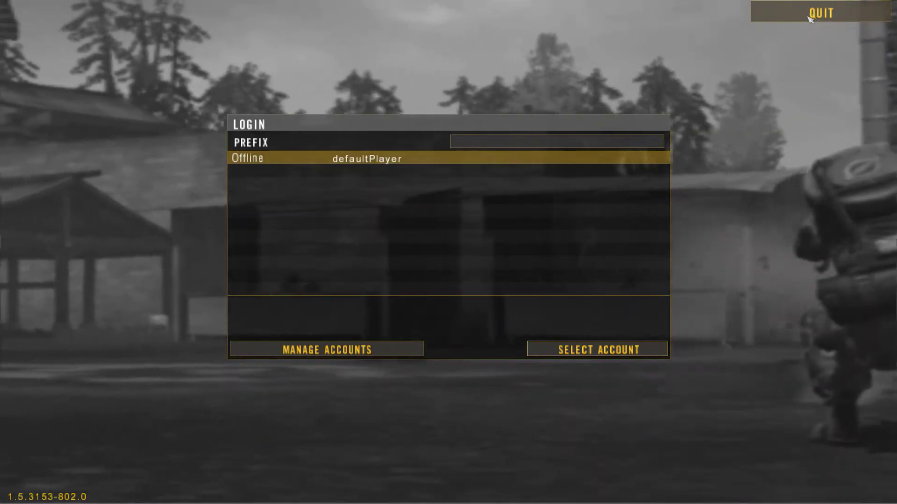
left_click(809, 17)
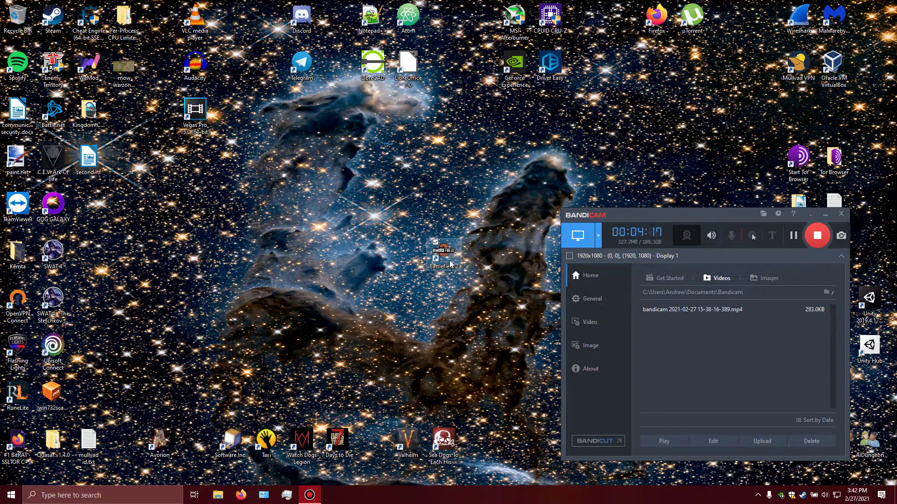
- Place the Enemy Territory shortcut beside the Battlefield 2 shortcut
right_click(450, 262)
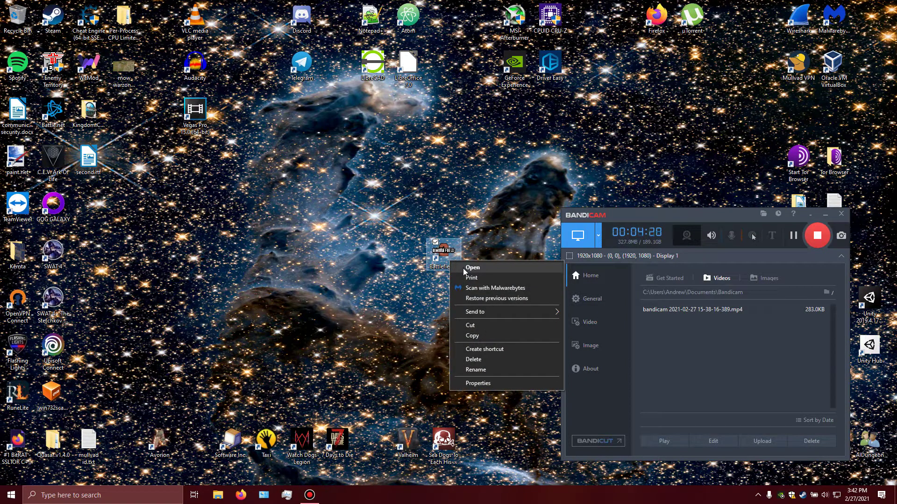
left_click(479, 218)
left_click_drag(53, 70, 372, 256)
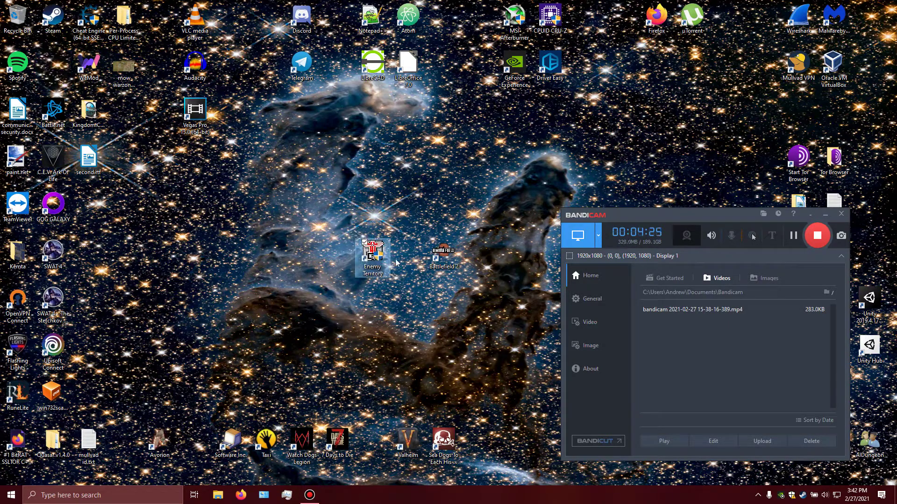
right_click(379, 270)
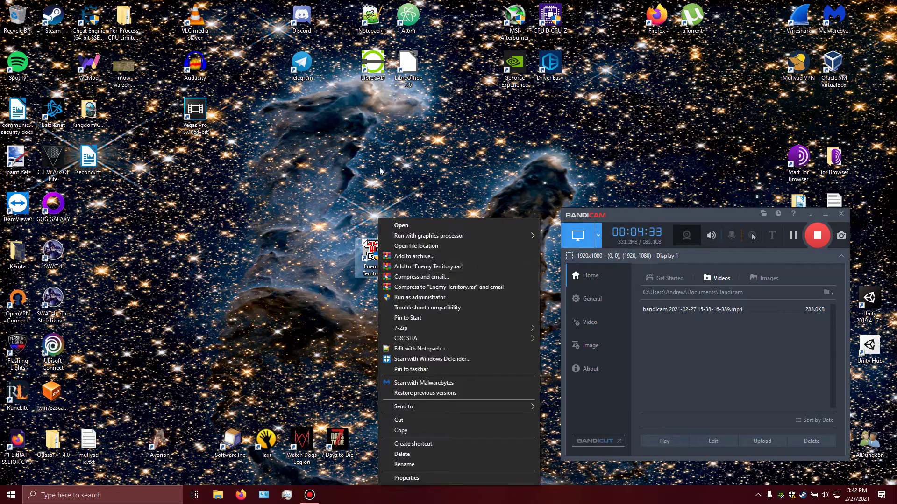
left_click(348, 195)
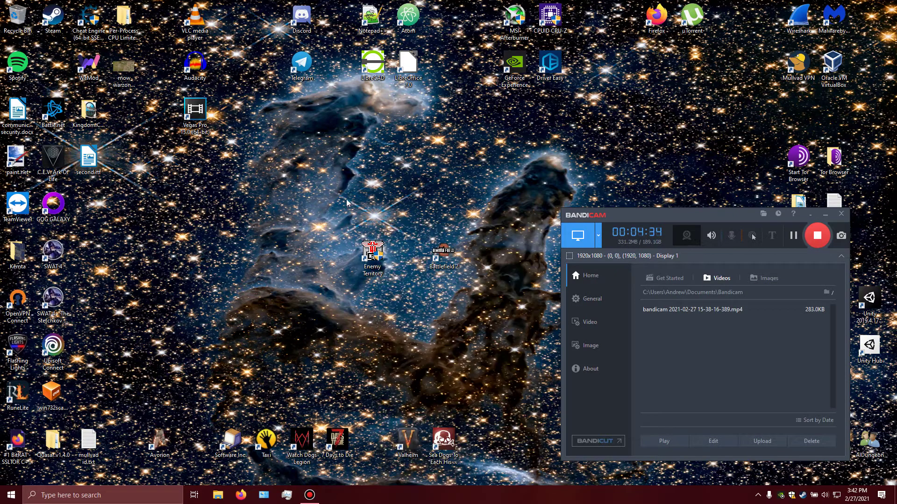
- Check the game id in the Battlefield 2 shortcut's Properties URL, steam://rungameid/24860
left_click(454, 248)
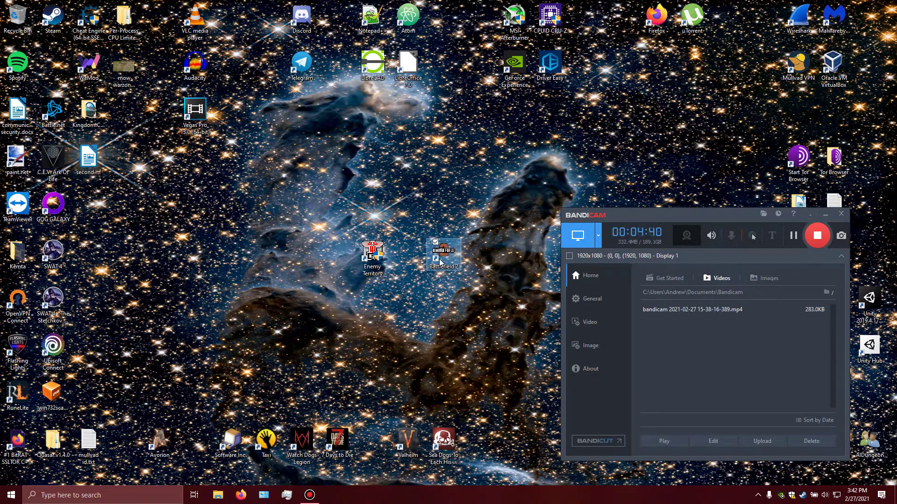
right_click(454, 263)
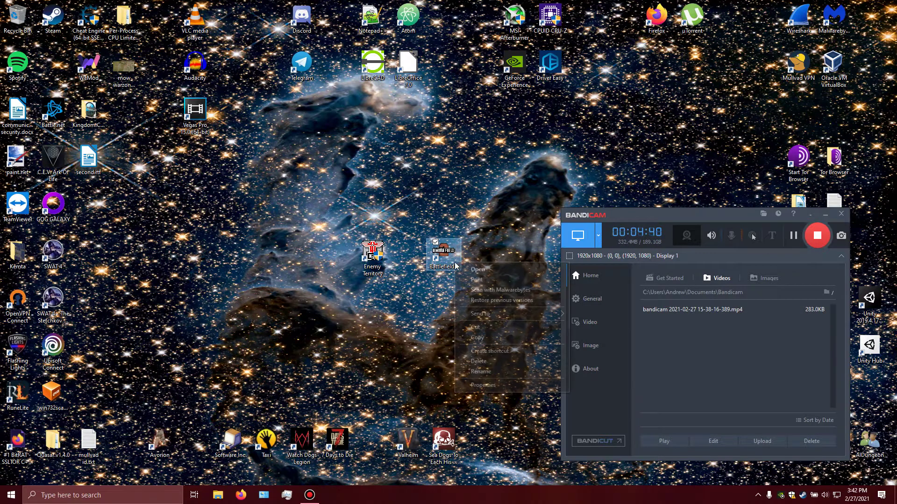
left_click(485, 385)
left_click_drag(566, 310, 535, 312)
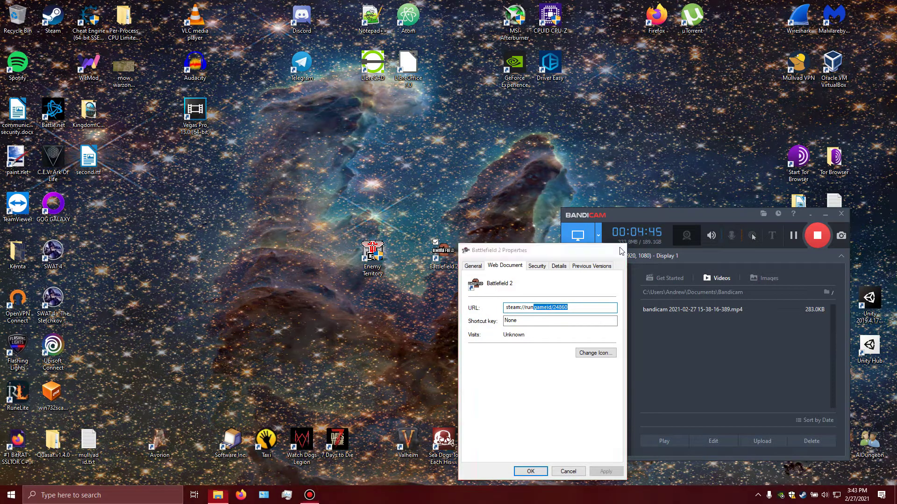
left_click(619, 250)
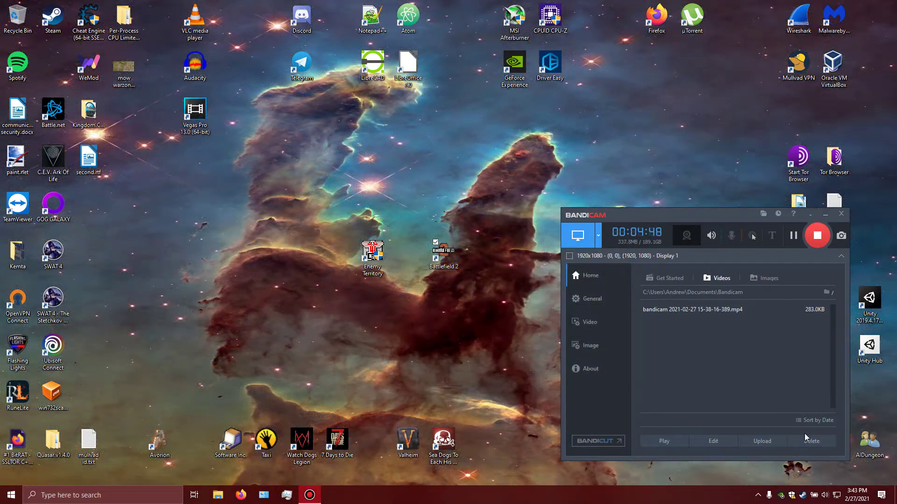
- Bring up the Steam window on its game library
double_click(804, 496)
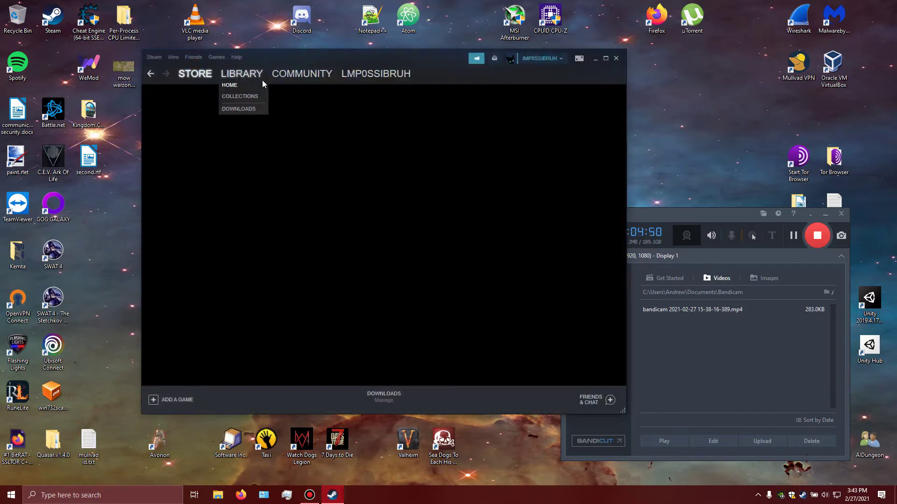
left_click(247, 89)
left_click_drag(333, 63, 372, 68)
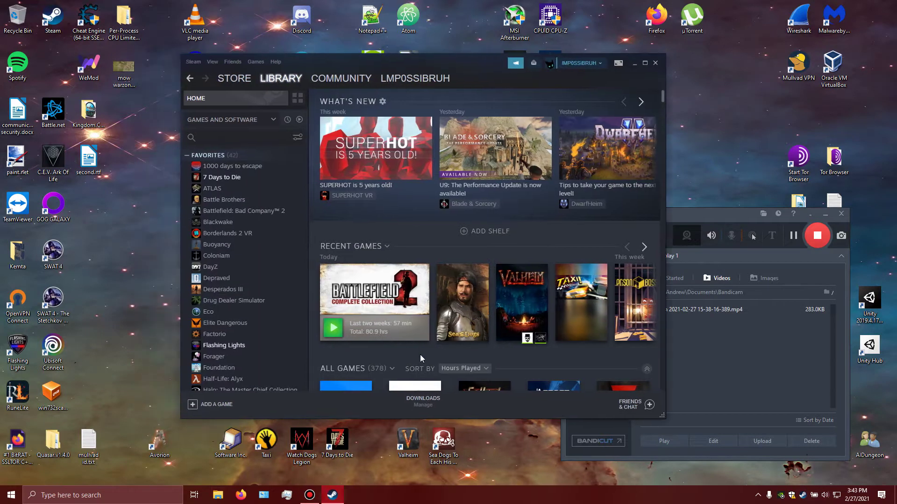
right_click(377, 293)
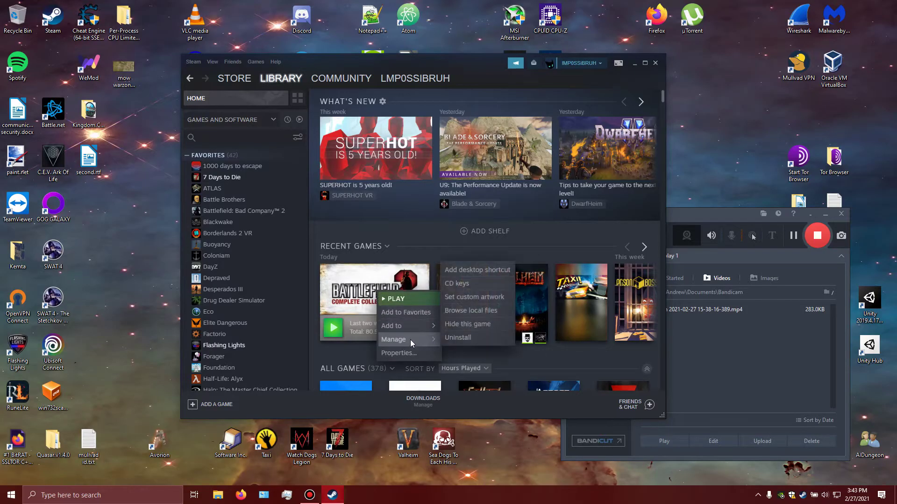
- Search the library for 'batt' and browse Battlefield 2's local files
left_click(232, 139)
scroll(238, 222, "down", 8)
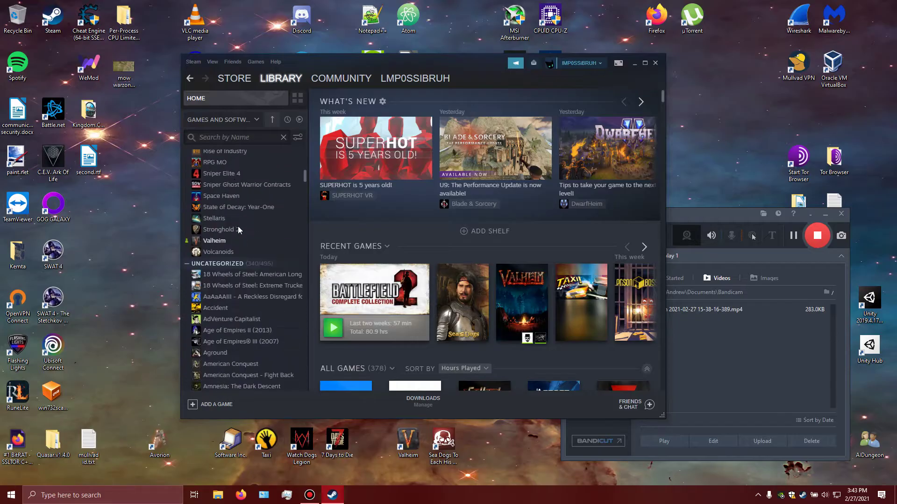
scroll(238, 219, "up", 10)
type("batt")
right_click(251, 180)
mouse_move(296, 219)
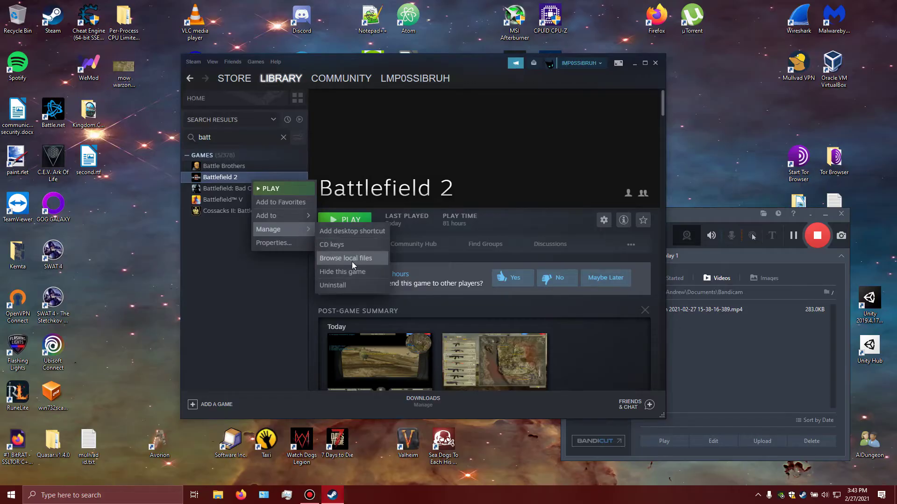
left_click(352, 262)
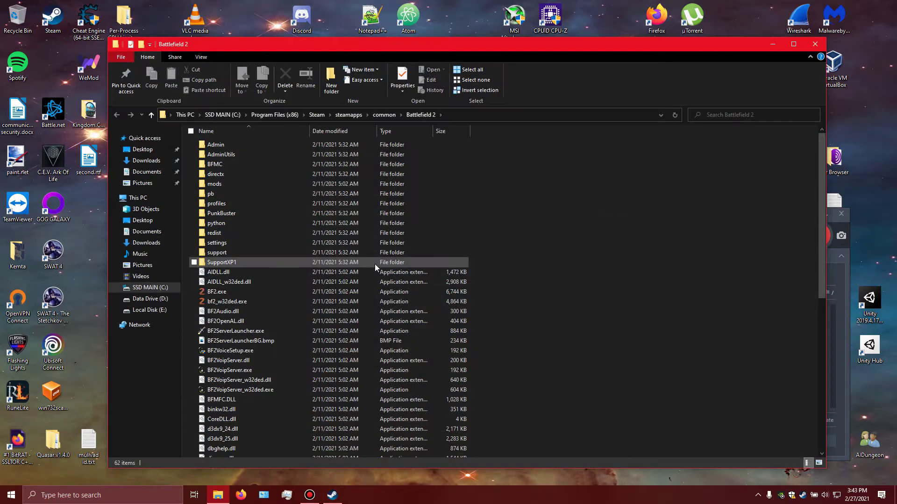
left_click_drag(415, 45, 419, 33)
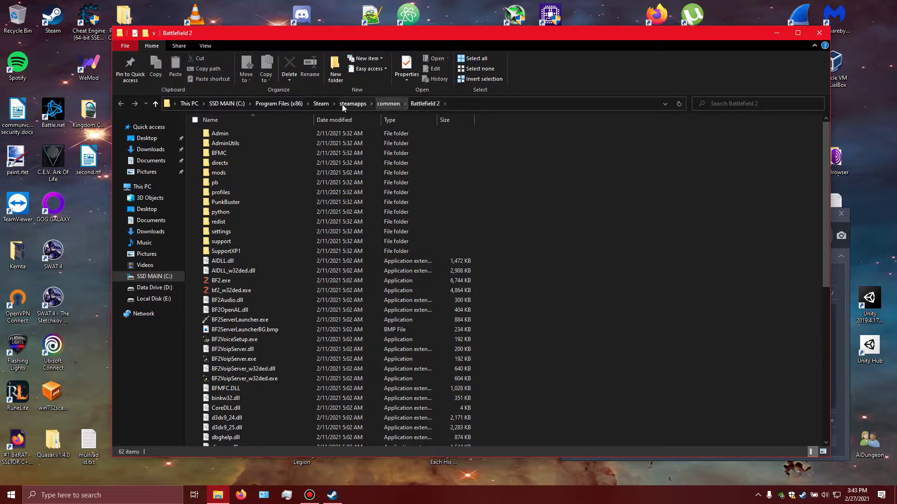
left_click(397, 104)
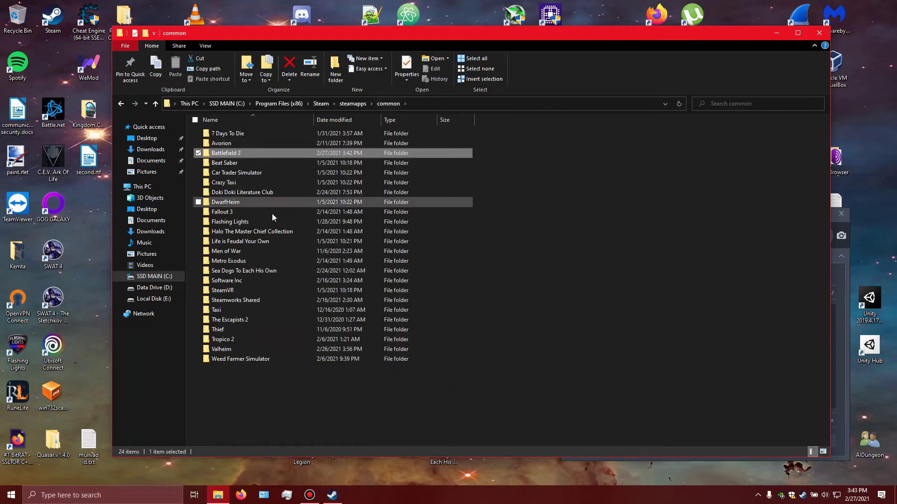
double_click(276, 152)
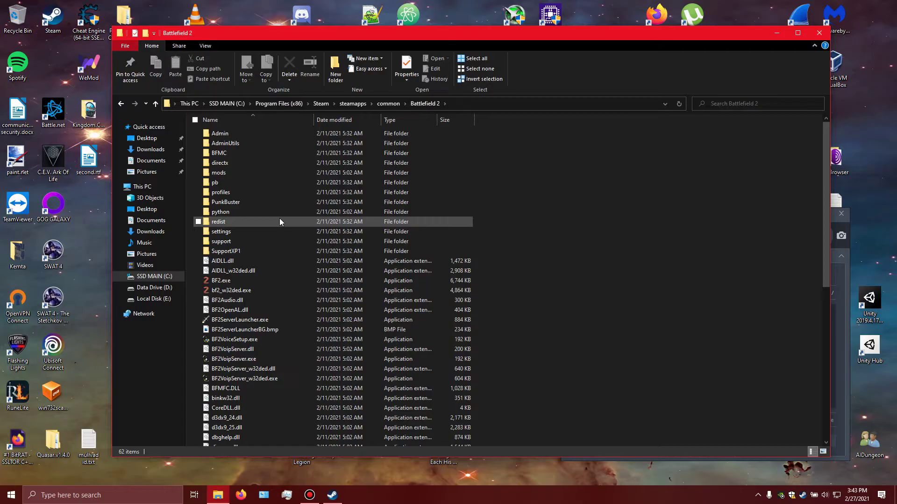
scroll(281, 221, "down", 10)
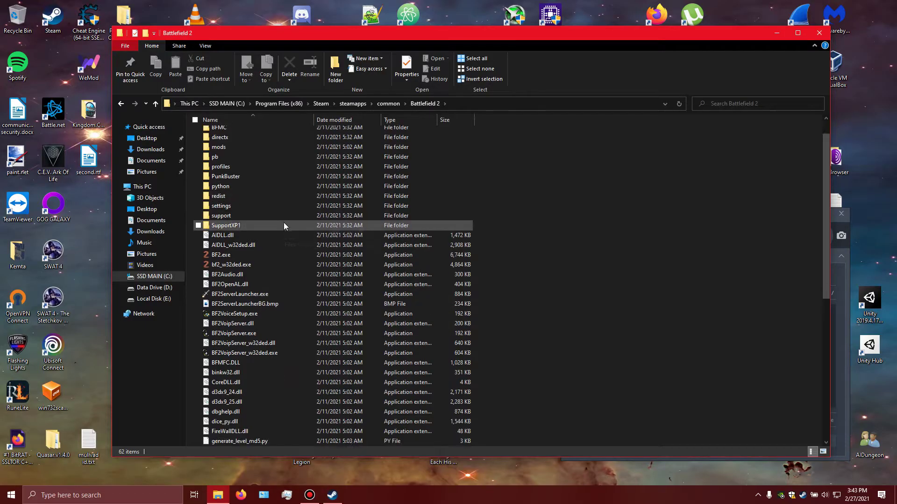
scroll(280, 236, "up", 10)
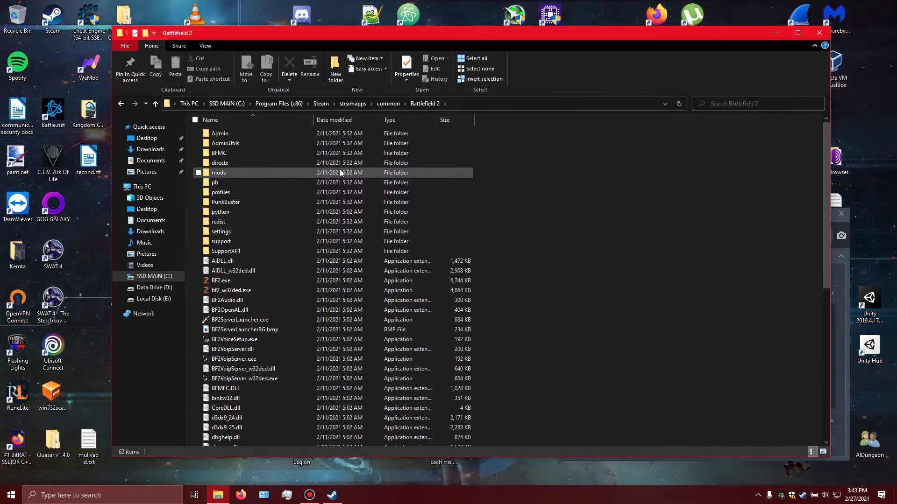
left_click(750, 108)
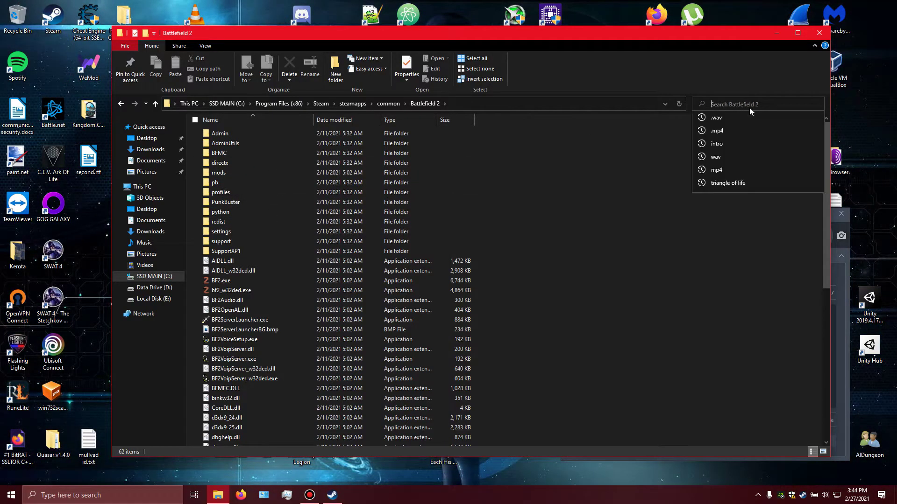
type(".mp4")
key("Return")
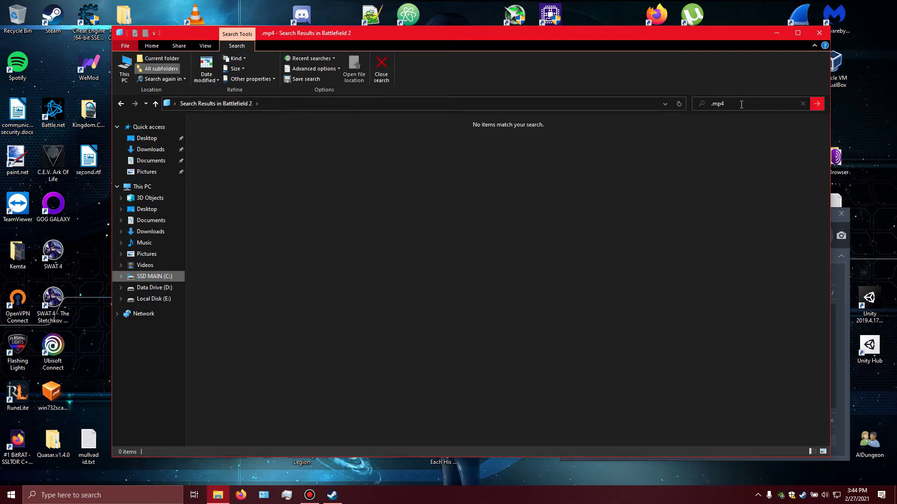
left_click(714, 104)
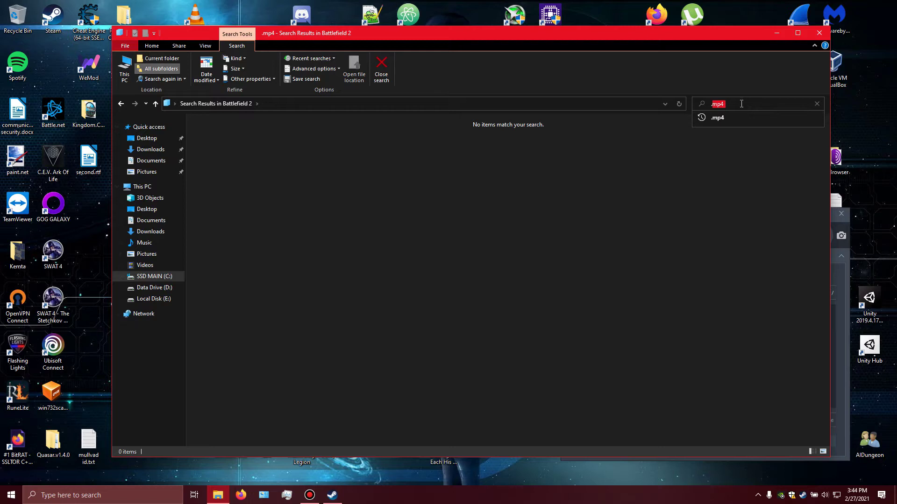
type(".wav")
left_click(777, 117)
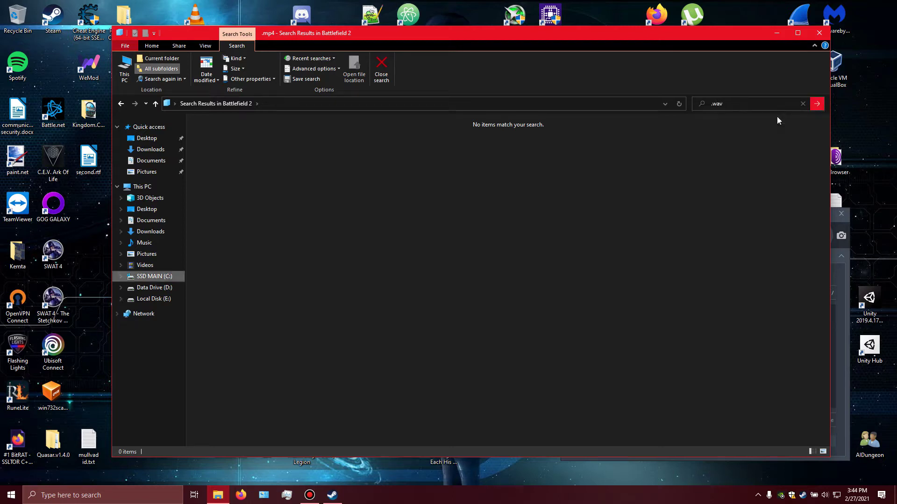
left_click(117, 107)
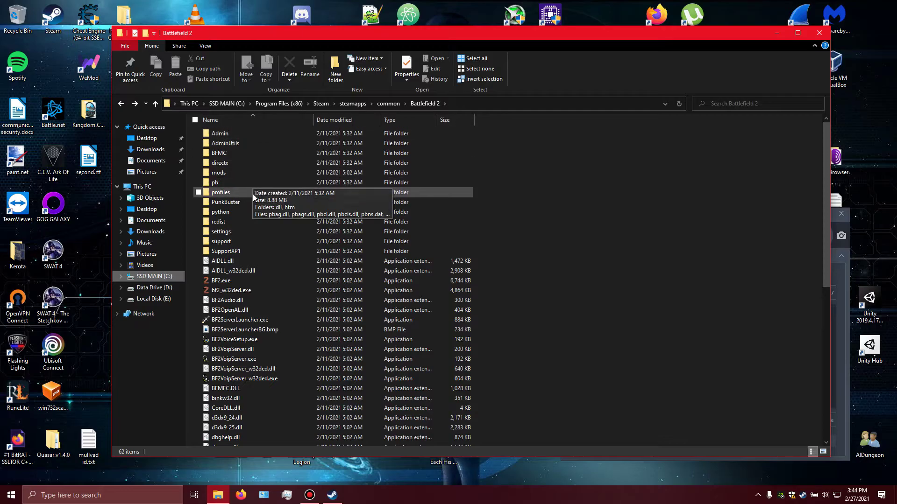
- Look through Battlefield 2's subfolders such as Admin, SupportXP1, profiles and pb
double_click(323, 133)
left_click(423, 103)
left_click(285, 143)
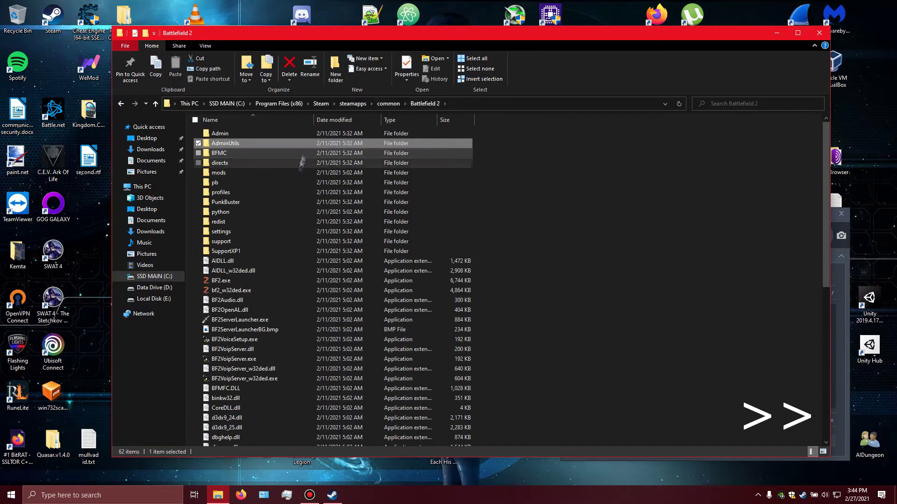
double_click(243, 251)
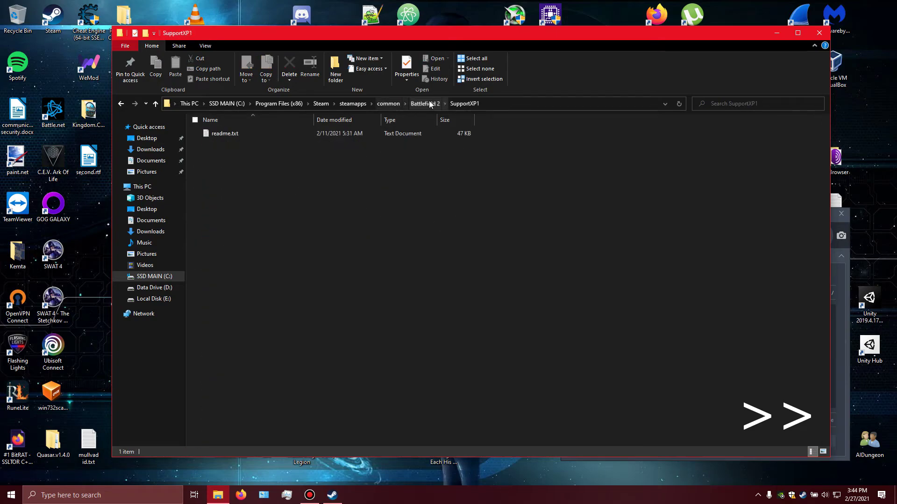
left_click(425, 103)
double_click(372, 155)
left_click(425, 103)
double_click(372, 155)
left_click(425, 103)
double_click(373, 155)
left_click(425, 103)
double_click(372, 155)
double_click(281, 133)
left_click(425, 103)
double_click(280, 182)
left_click(425, 103)
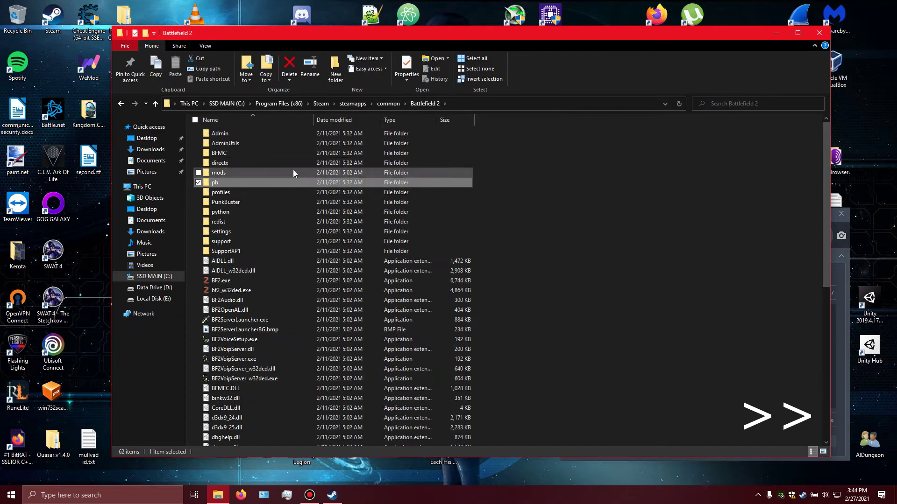
- Open mods\bf2\Movies and review its seven .bik intro videos
double_click(294, 173)
double_click(299, 133)
double_click(332, 174)
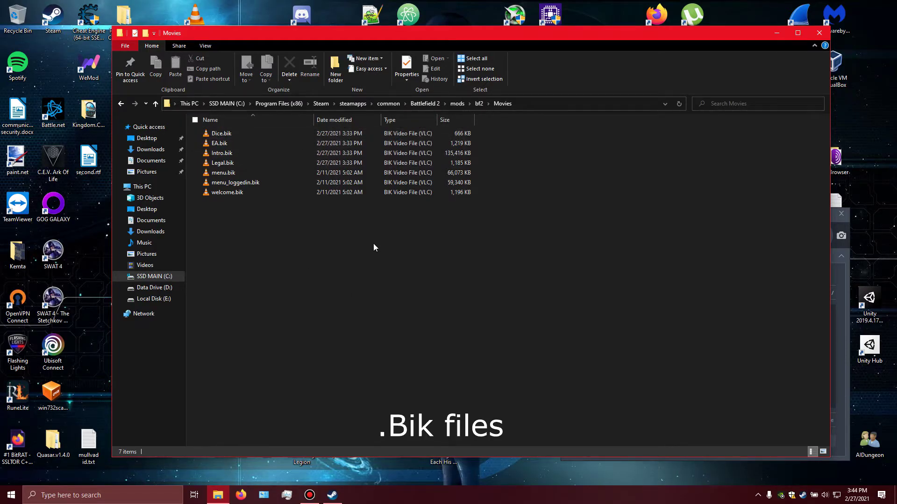
left_click_drag(416, 246, 268, 131)
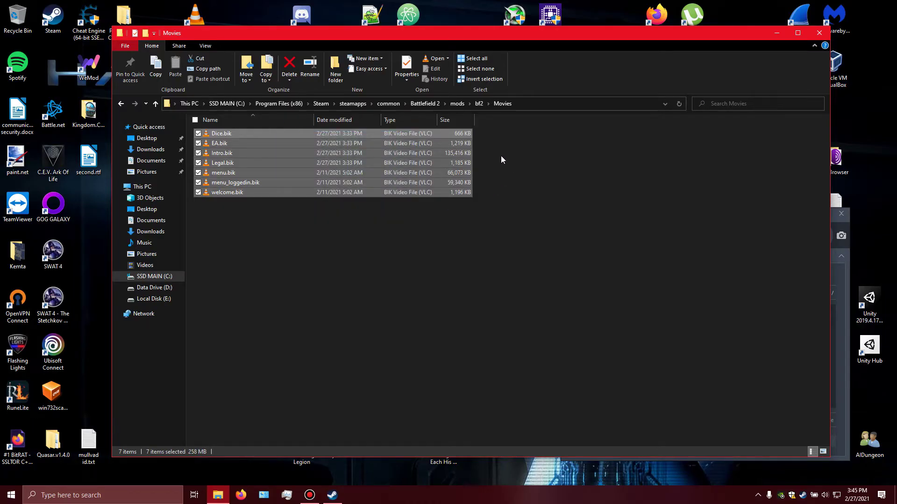
left_click(626, 164)
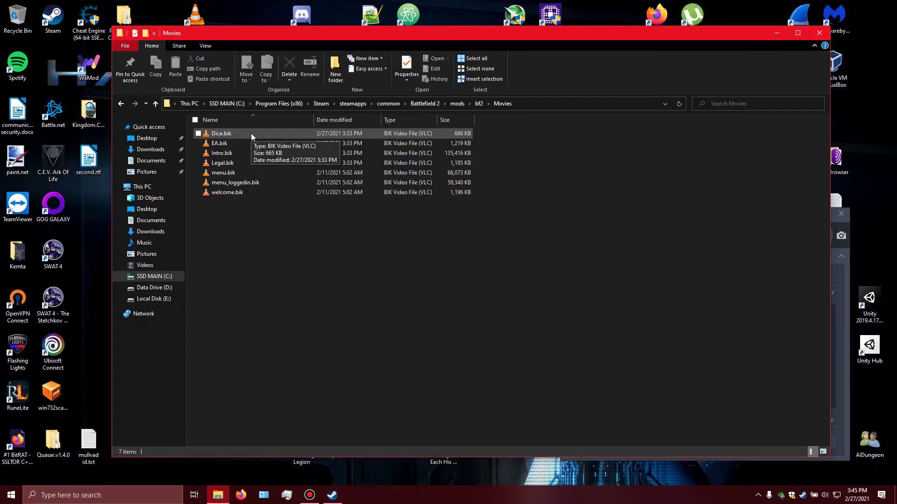
- Open Dice.bik with Notepad
right_click(251, 133)
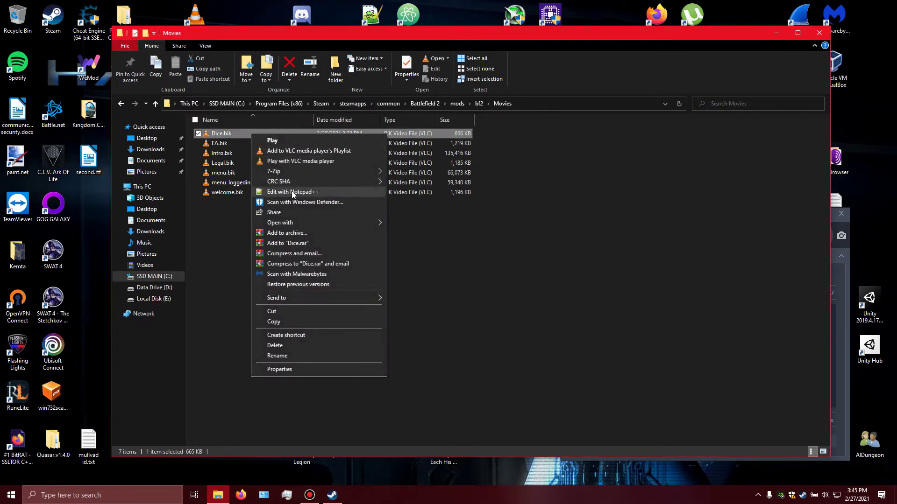
left_click(232, 144)
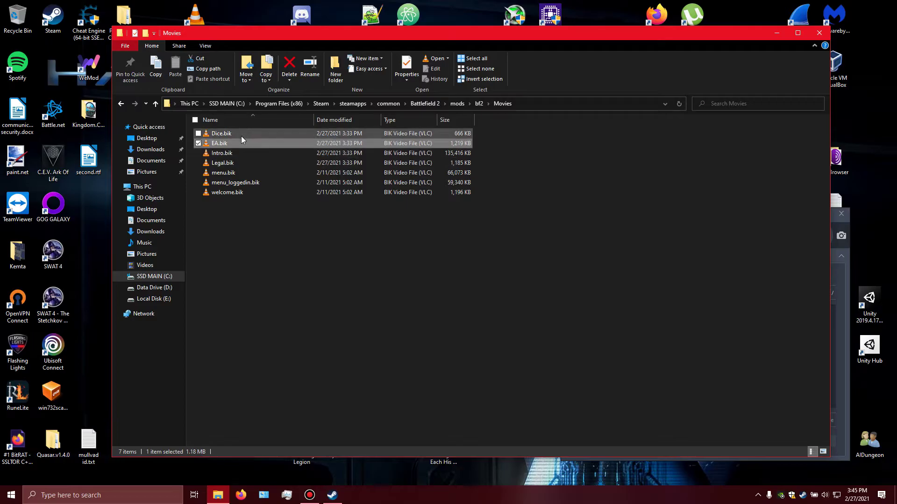
right_click(257, 133)
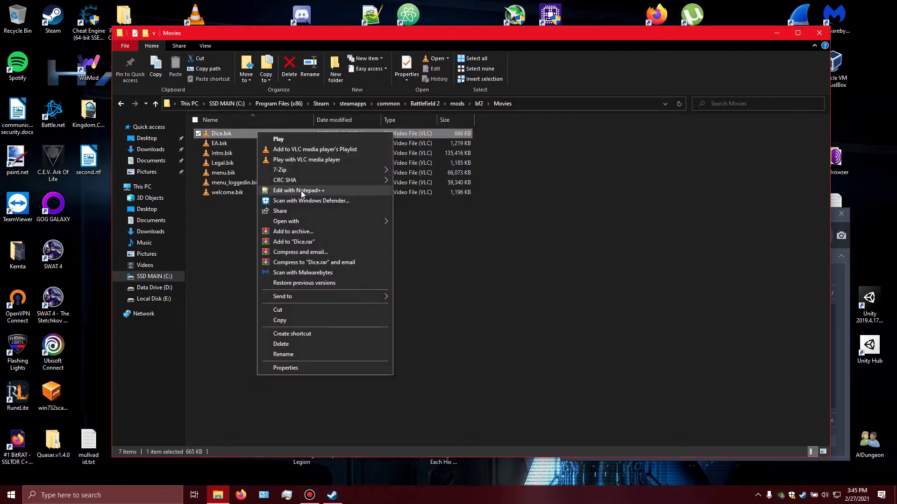
mouse_move(345, 220)
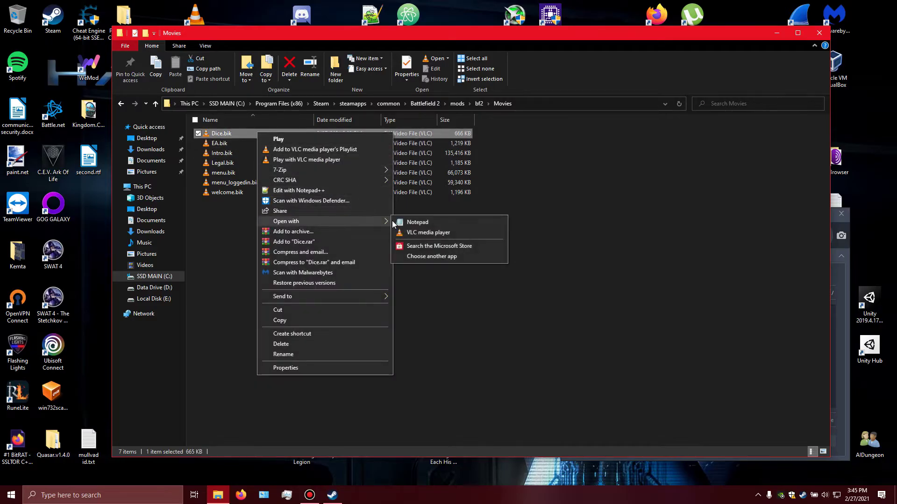
left_click(432, 223)
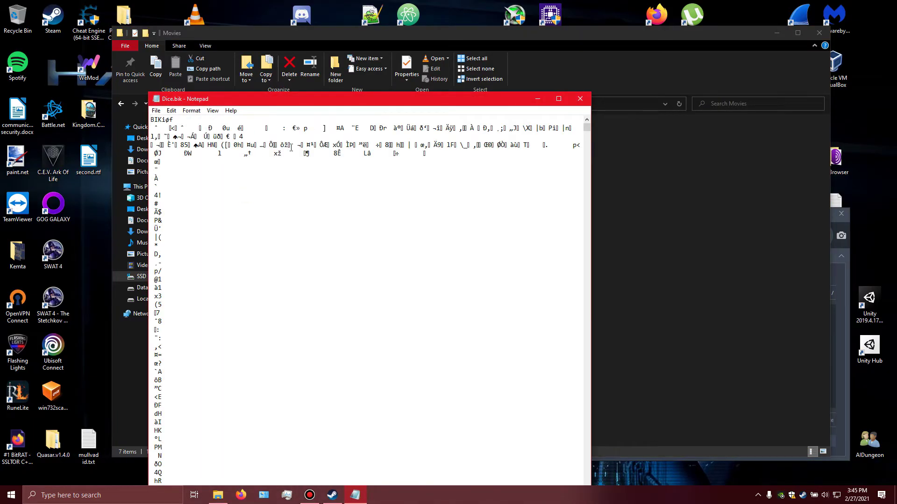
- Erase all of Dice.bik's contents, save it and close Notepad
key("ctrl+a")
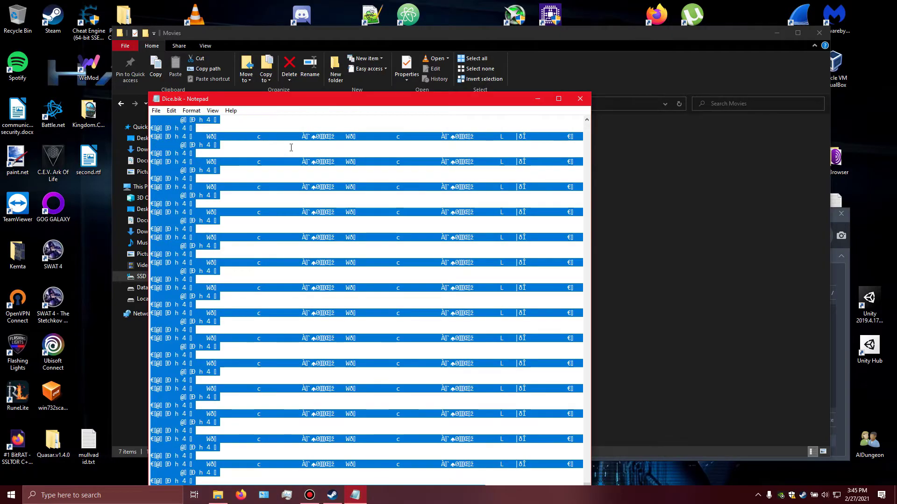
key("Delete")
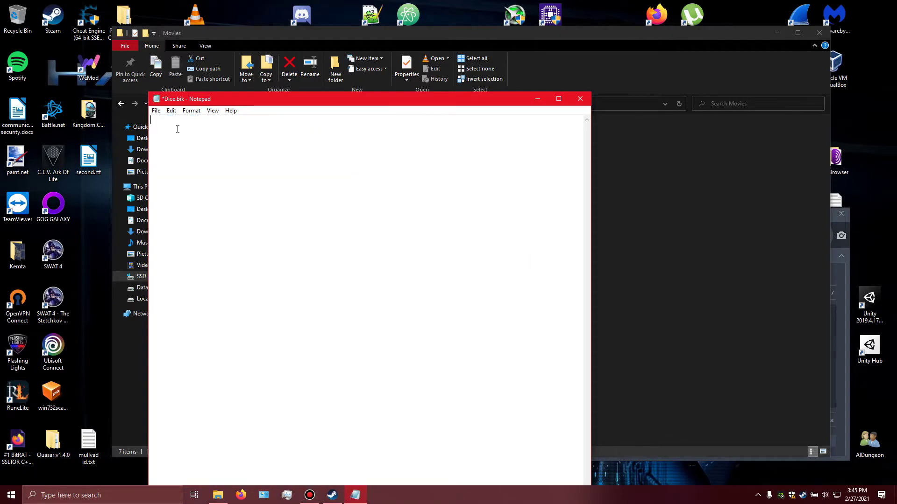
left_click(156, 112)
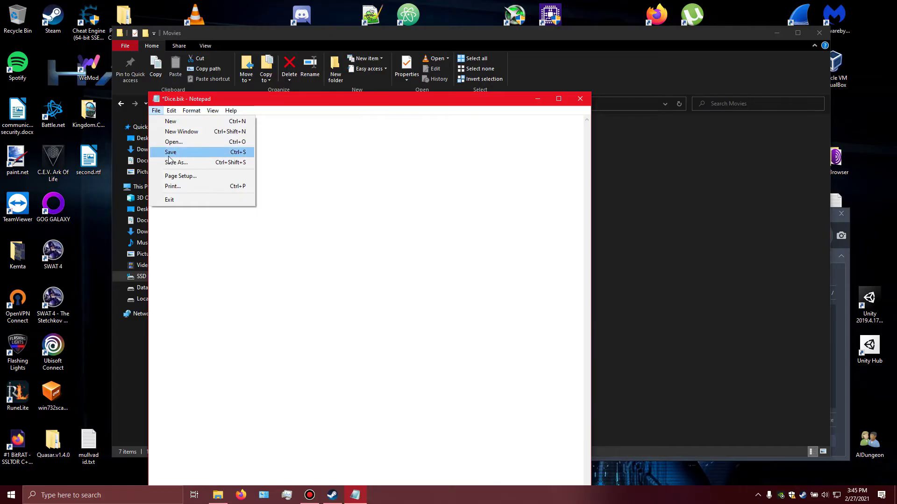
left_click(221, 154)
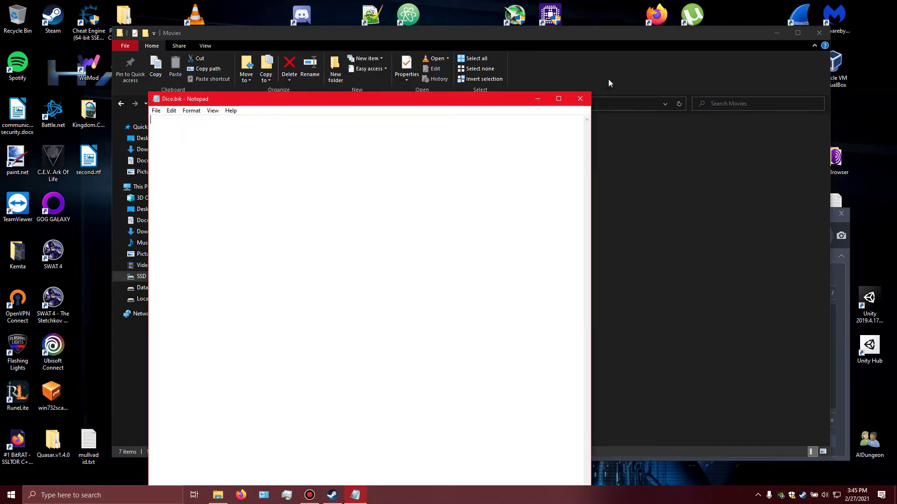
left_click(580, 100)
right_click(332, 142)
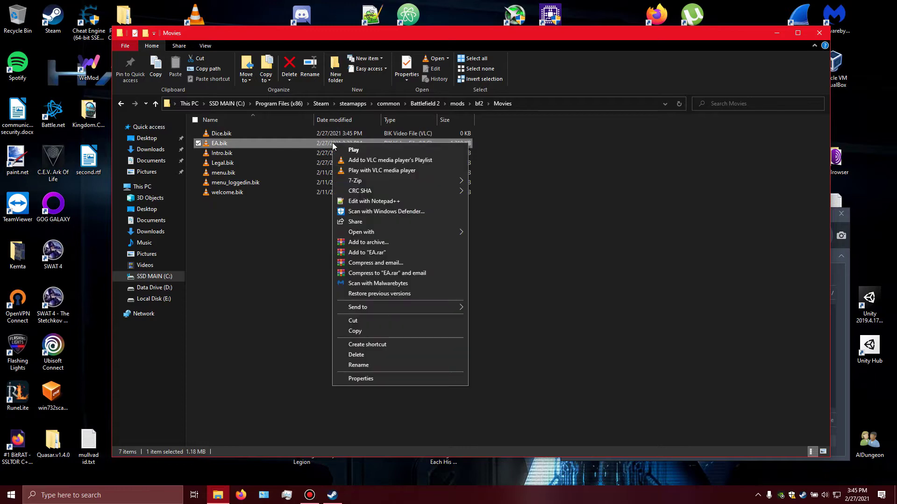
- Empty EA.bik's contents in Notepad++ and close it
left_click(403, 201)
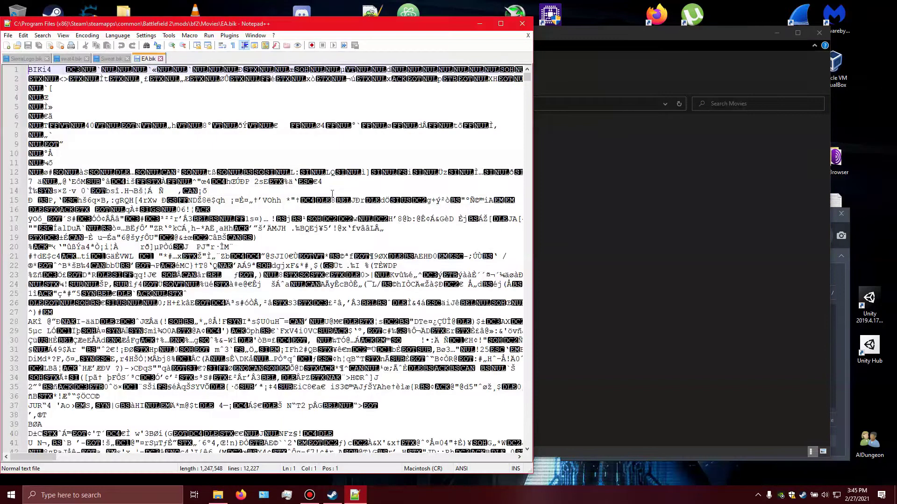
left_click(332, 192)
key("ctrl+a")
key("Delete")
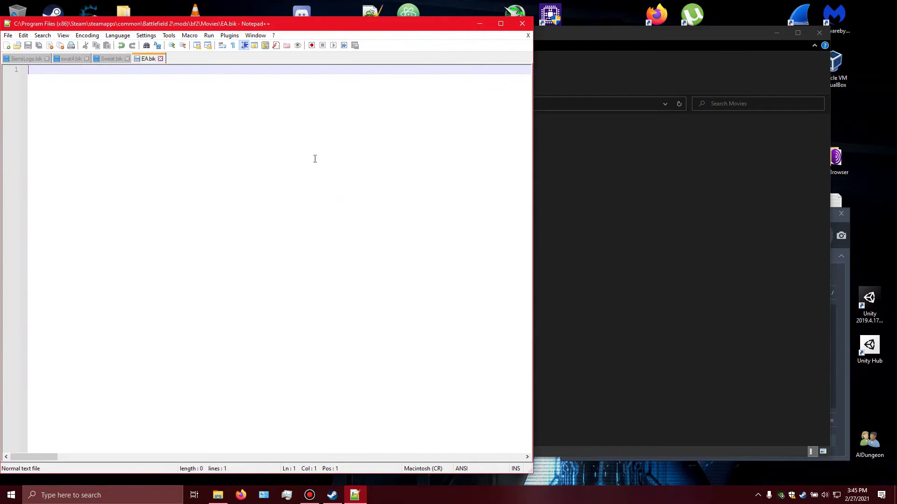
left_click(528, 27)
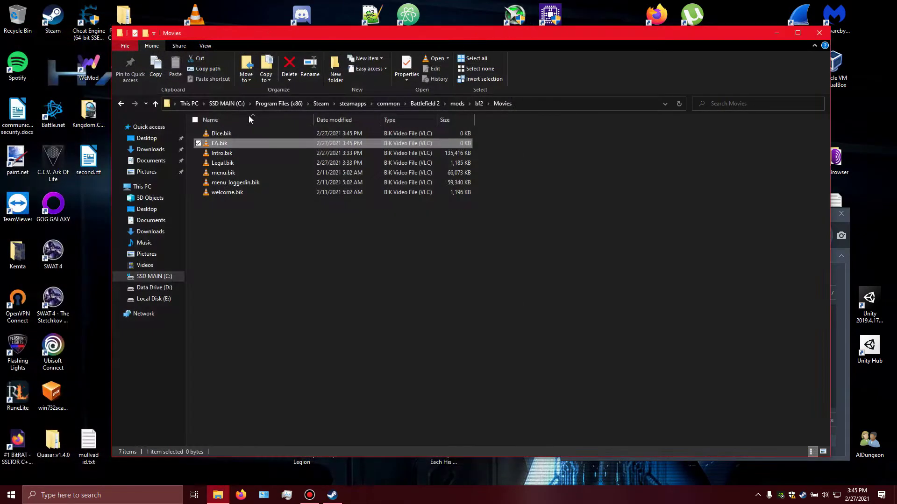
- Empty Intro.bik in Notepad++, save it and close the editor
right_click(249, 154)
left_click(293, 212)
left_click(235, 171)
key("ctrl+a")
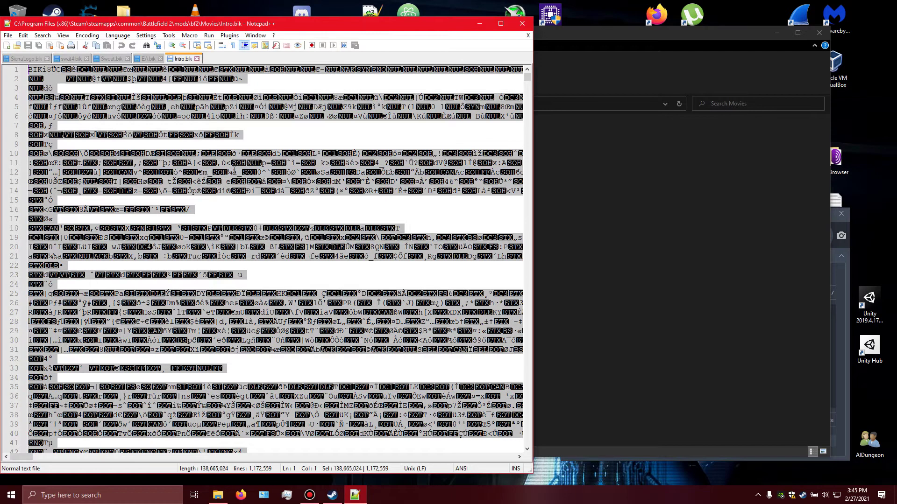
key("Delete")
key("ctrl+s")
left_click(526, 24)
- Empty Legal.bik in Notepad++, save it and close the editor
right_click(267, 164)
left_click(315, 223)
left_click(248, 185)
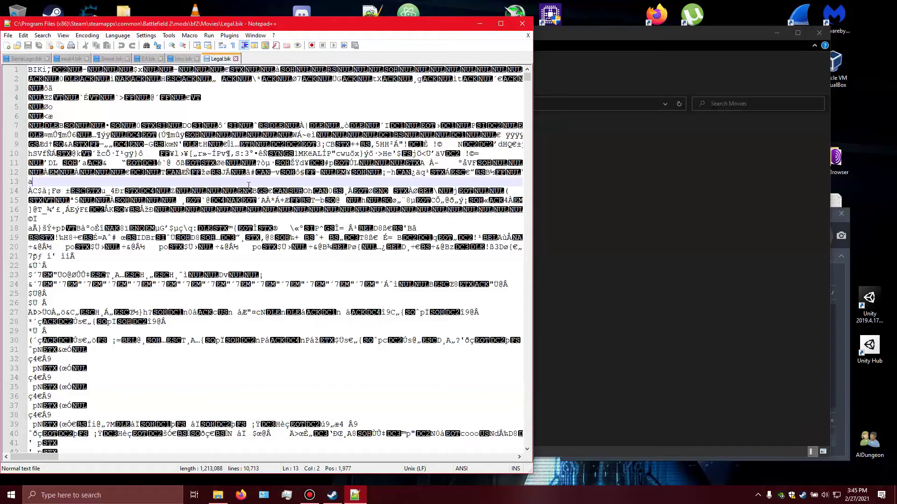
key("ctrl+a")
key("Delete")
key("ctrl+s")
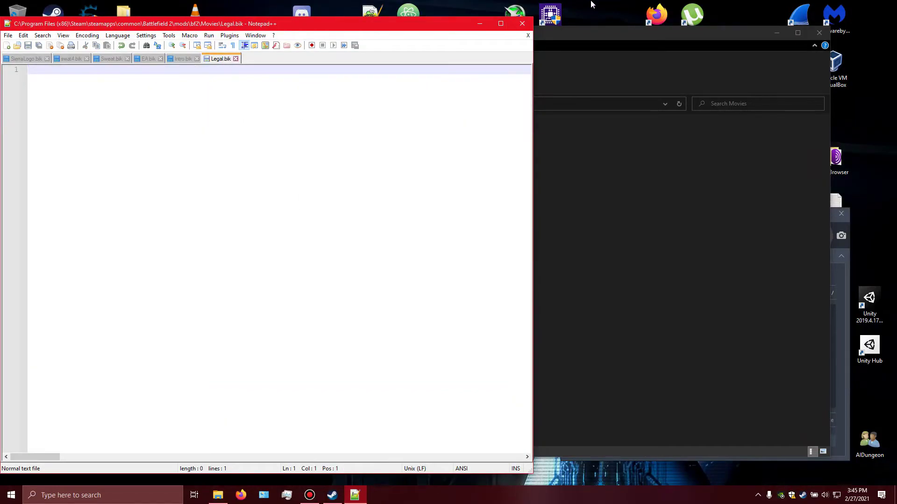
left_click(522, 25)
left_click(223, 173)
- Compare Movies file sizes, selecting the four 0 KB intro files, then close the folder
right_click(223, 173)
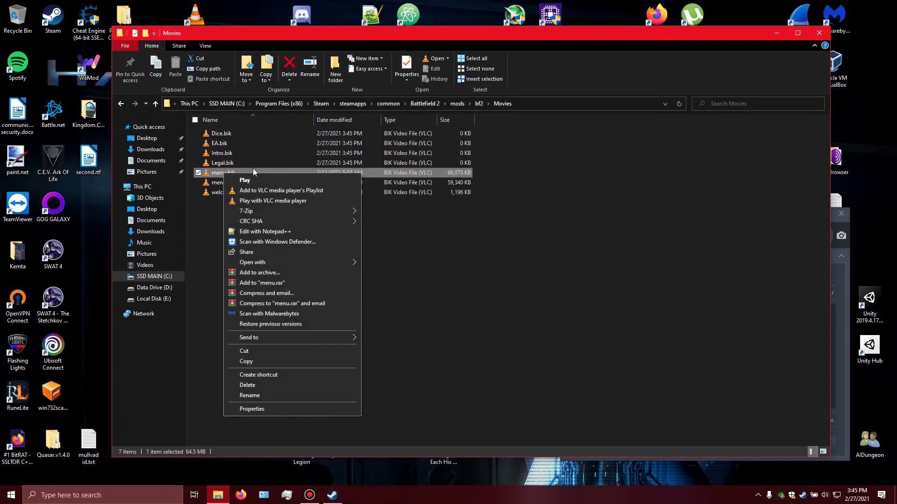
left_click(448, 265)
left_click(447, 260)
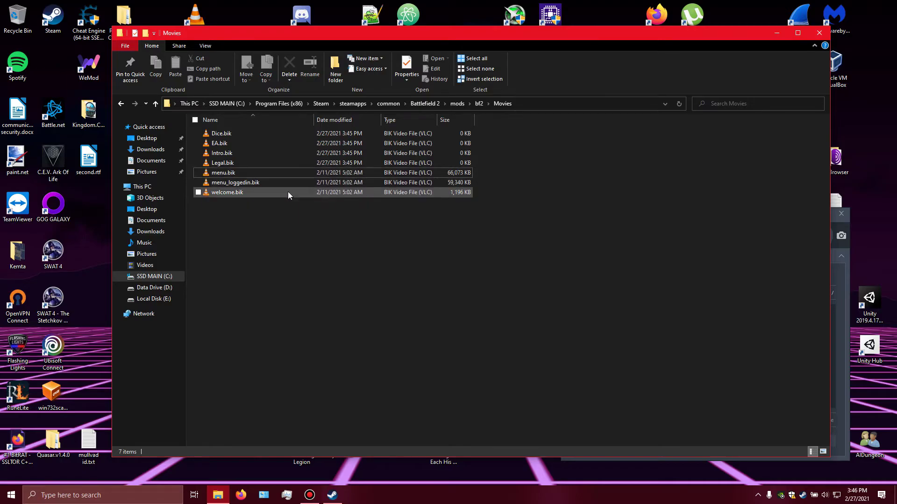
left_click(375, 192)
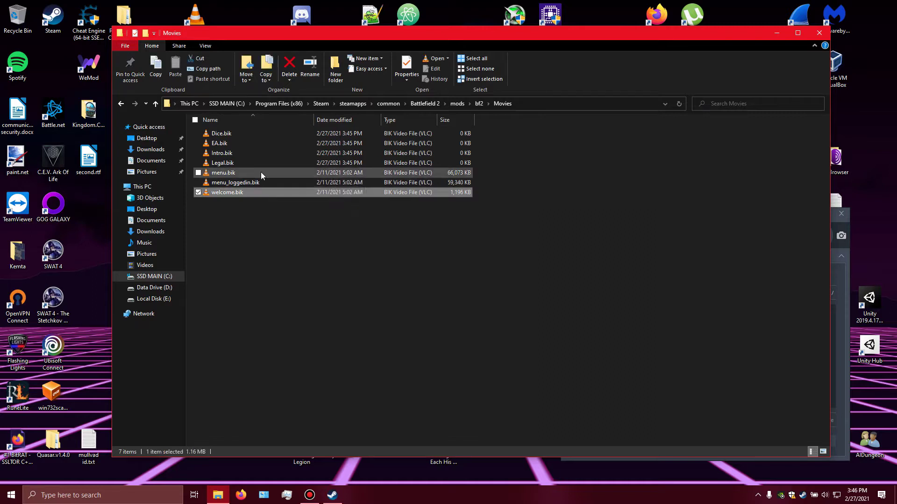
left_click(277, 174)
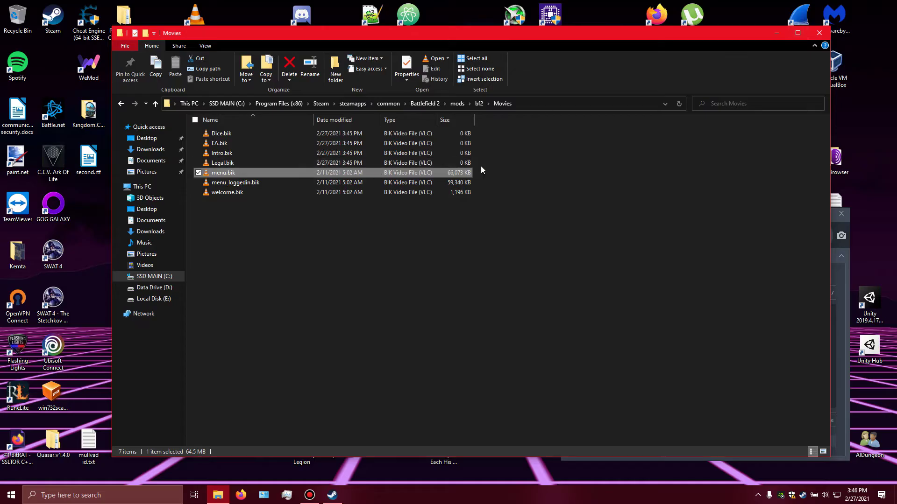
left_click_drag(489, 160, 397, 128)
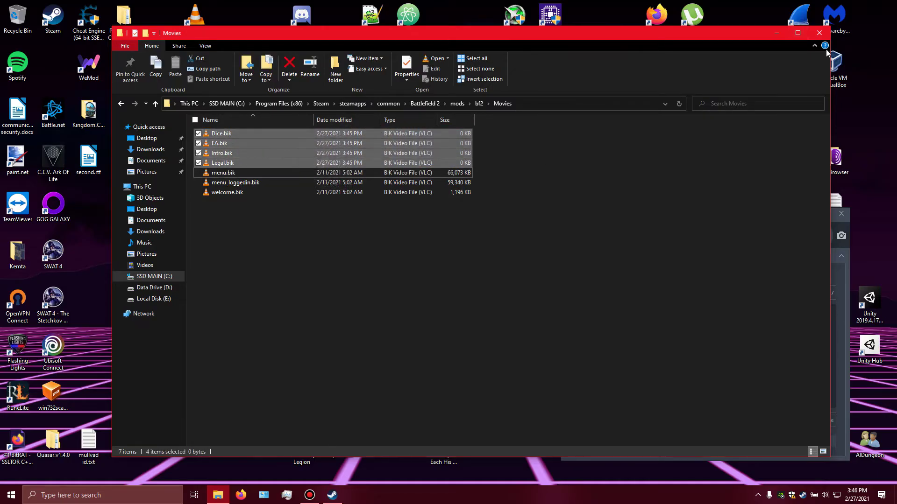
left_click(819, 33)
- Relaunch Battlefield 2, confirm it reaches the main menu without intros, then quit
left_click(362, 220)
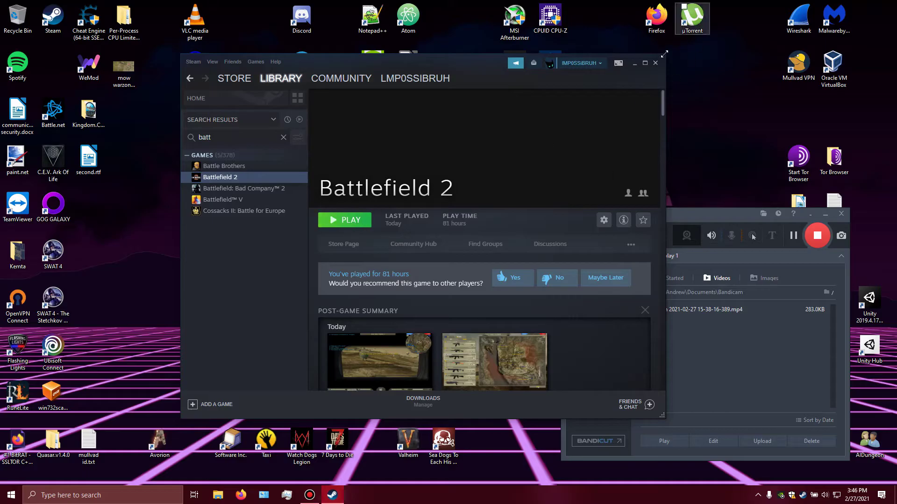
left_click(444, 255)
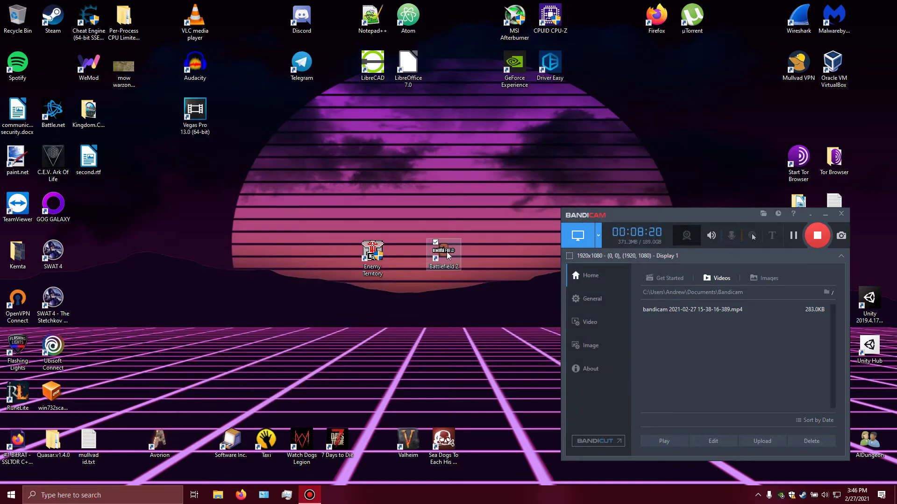
right_click(447, 256)
left_click(486, 263)
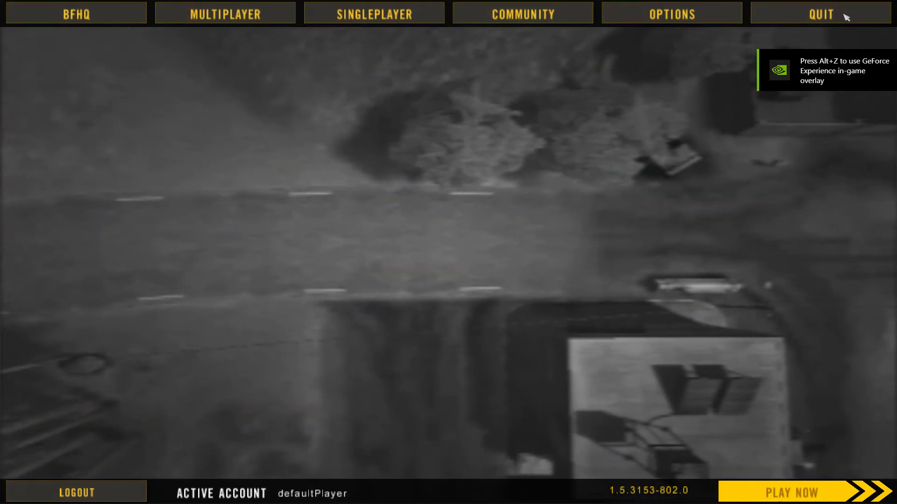
left_click(847, 15)
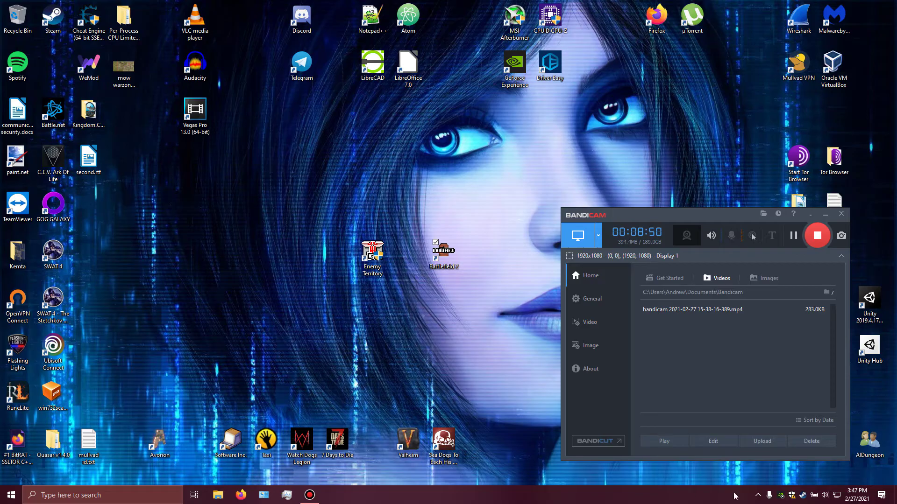
- Browse the Steam game library and the Sea Dogs page, then select the Enemy Territory desktop shortcut
double_click(803, 495)
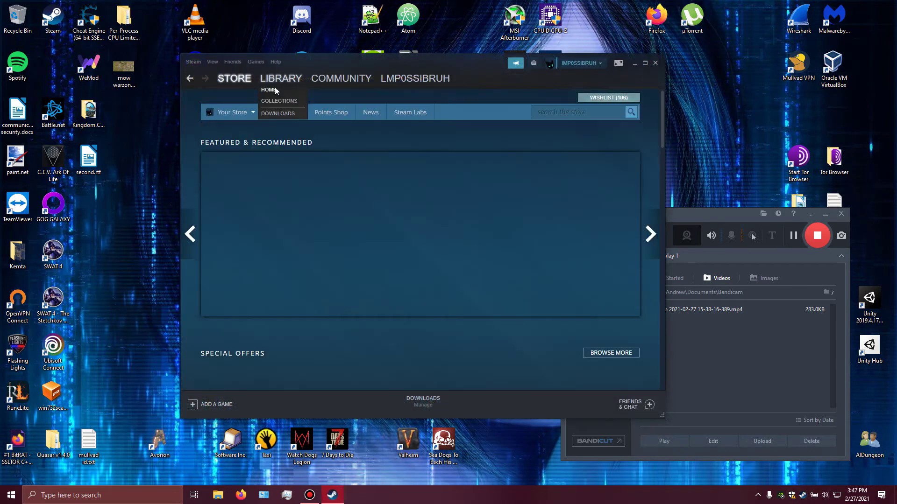
left_click(280, 79)
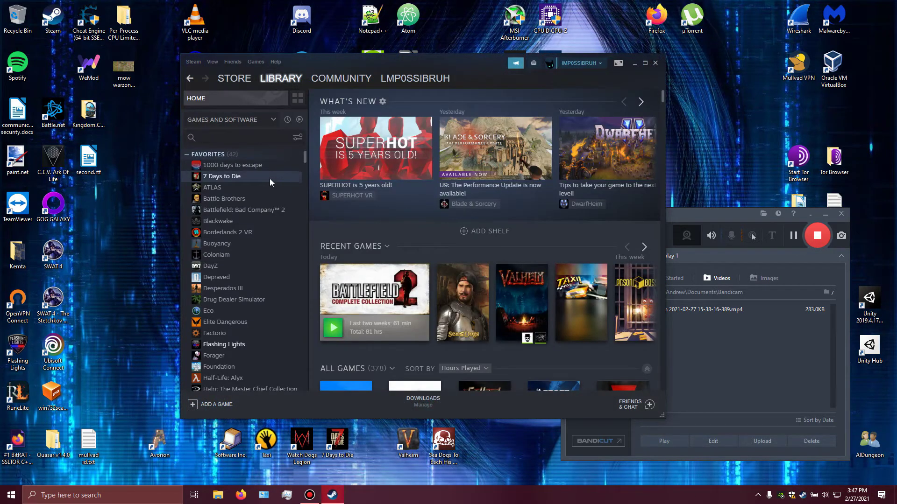
scroll(270, 179, "down", 8)
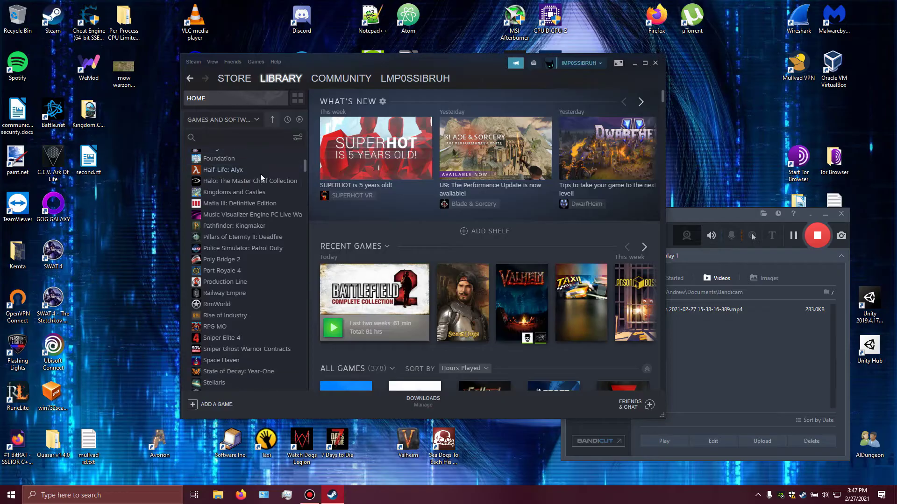
scroll(270, 248, "down", 10)
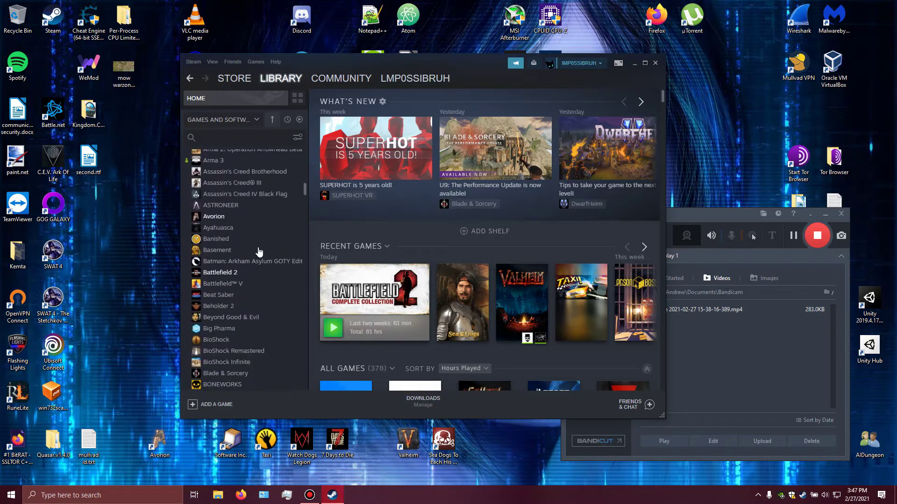
scroll(258, 251, "down", 20)
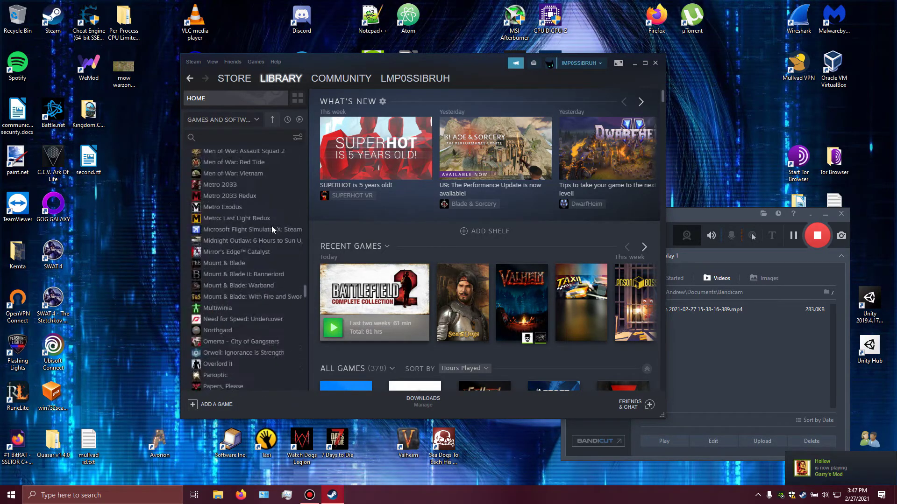
scroll(271, 224, "down", 10)
left_click(262, 184)
scroll(271, 214, "down", 10)
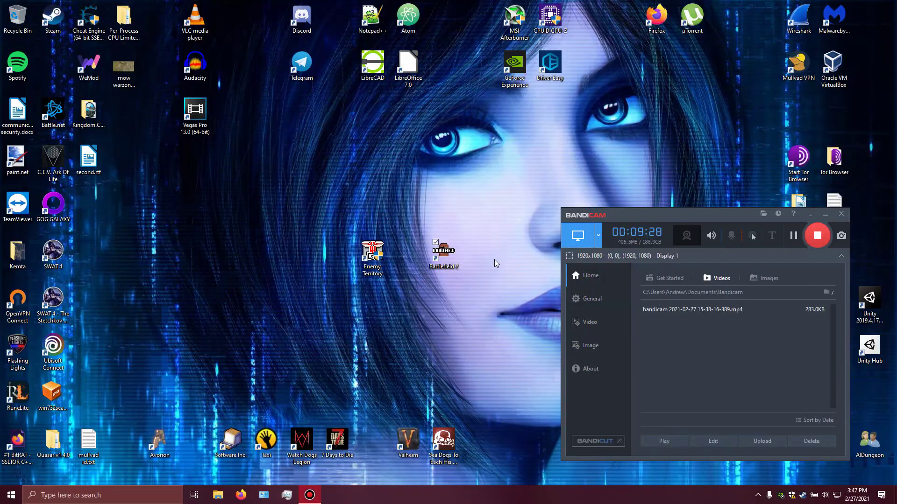
left_click(380, 262)
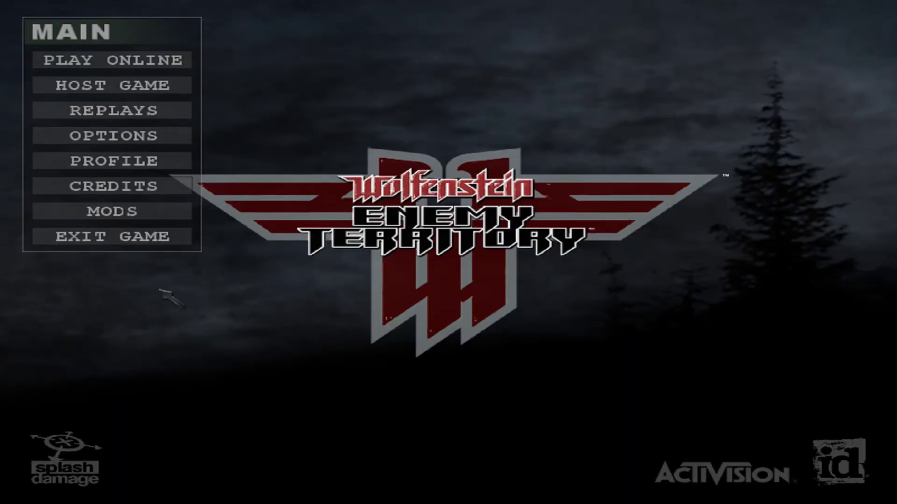
left_click(168, 237)
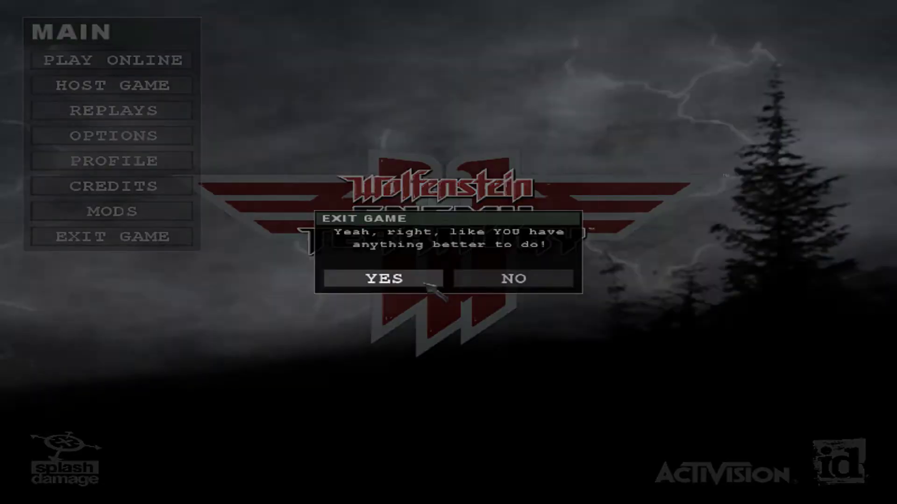
left_click(360, 276)
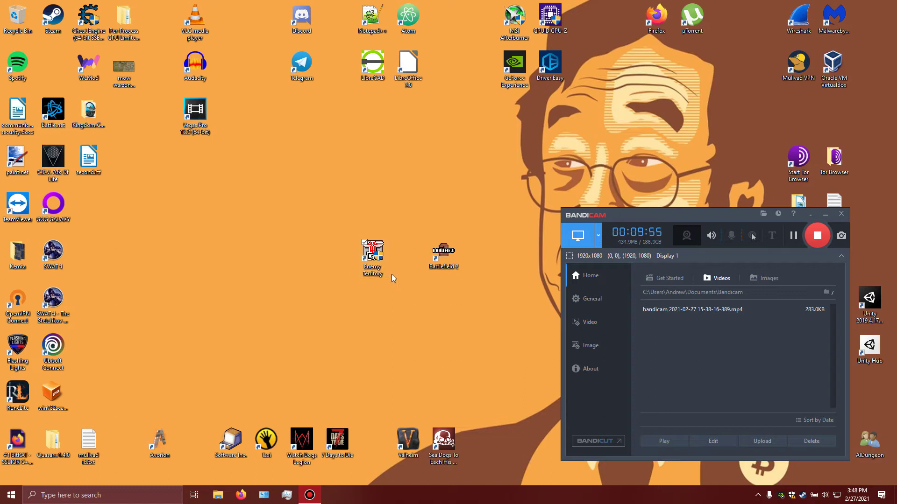
- Open the Enemy Territory shortcut's file location to reach the game's install folder
right_click(373, 259)
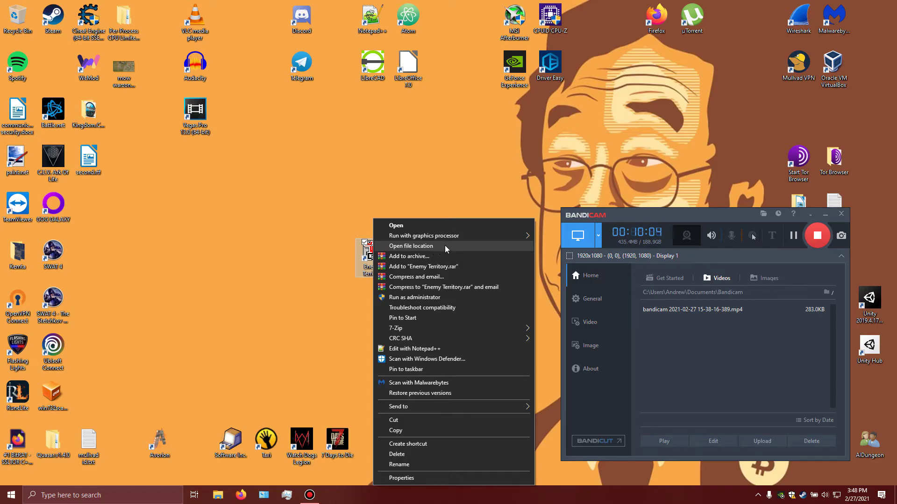
left_click(347, 238)
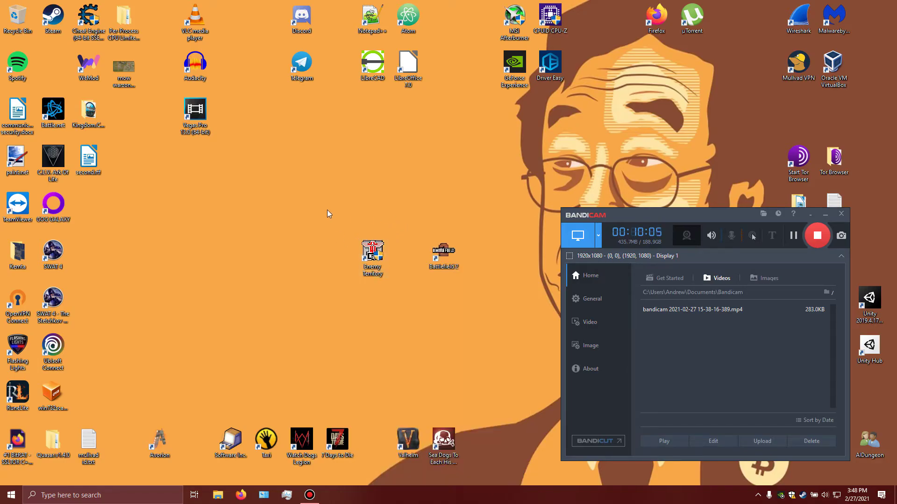
left_click_drag(328, 210, 403, 309)
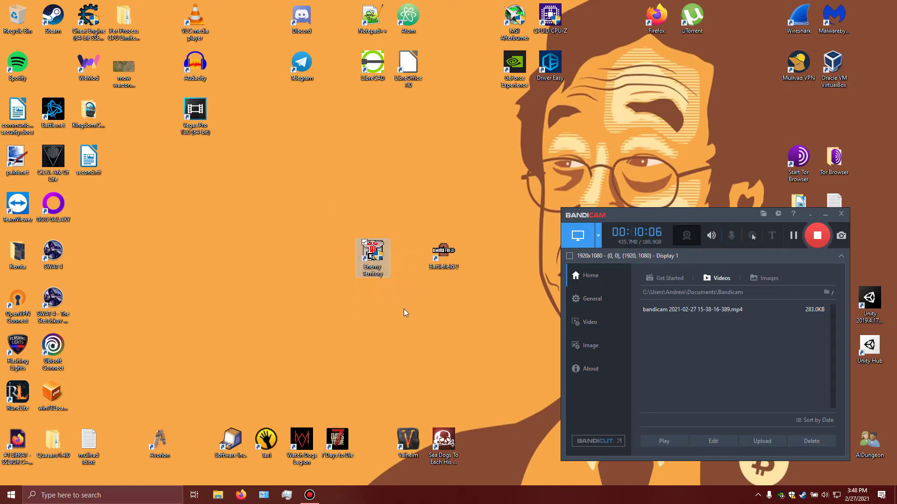
right_click(377, 275)
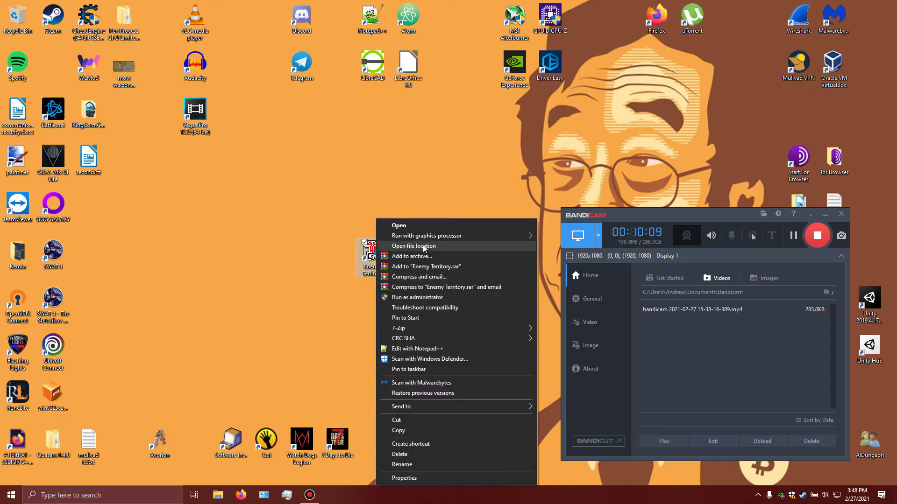
left_click(487, 246)
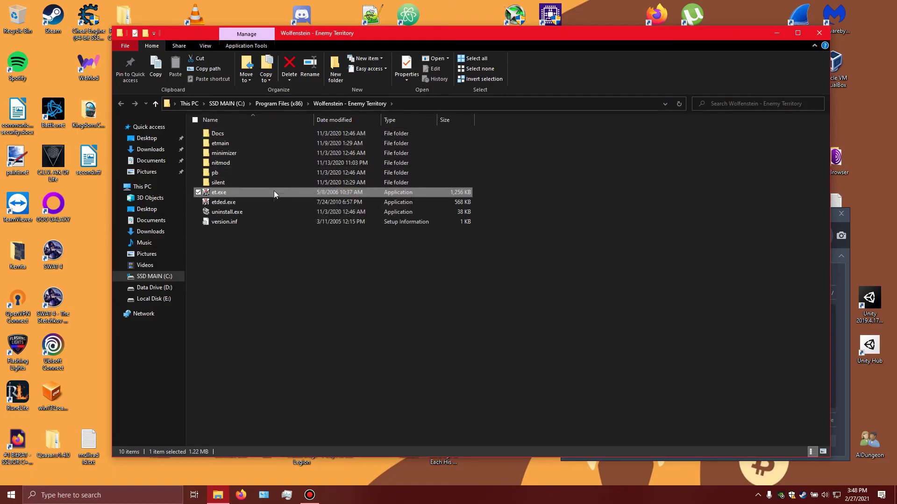
- Navigate into etmain\video and bring up the context menu for etintro.roq
double_click(271, 133)
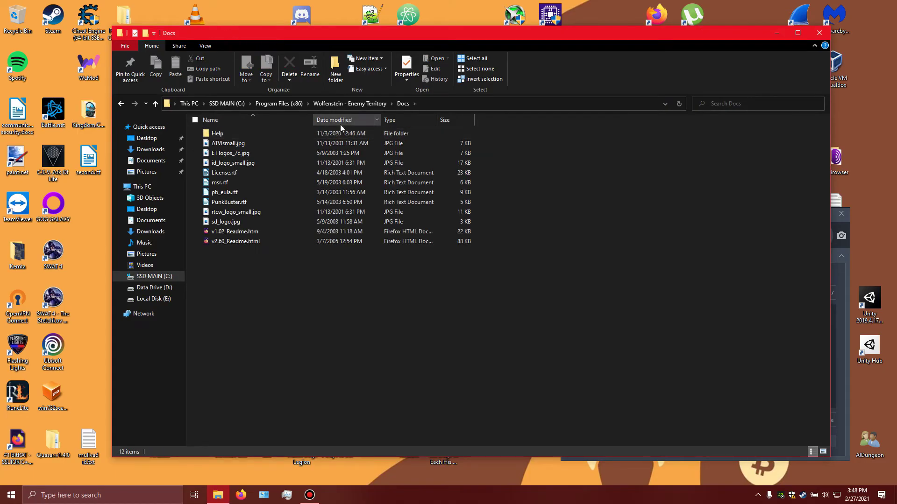
double_click(314, 135)
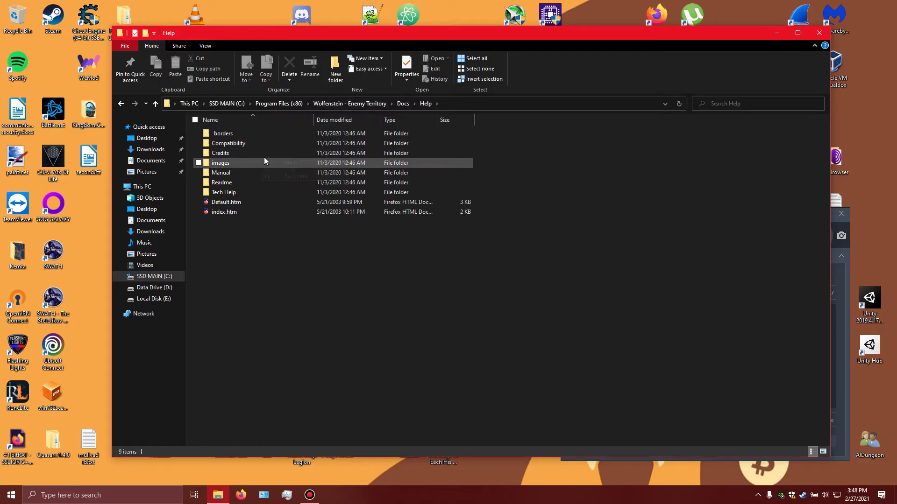
left_click(360, 104)
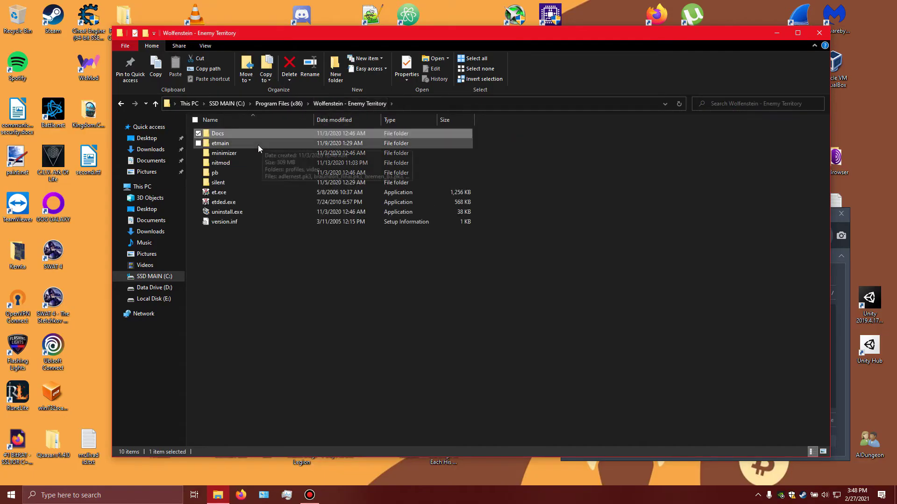
double_click(258, 144)
double_click(287, 144)
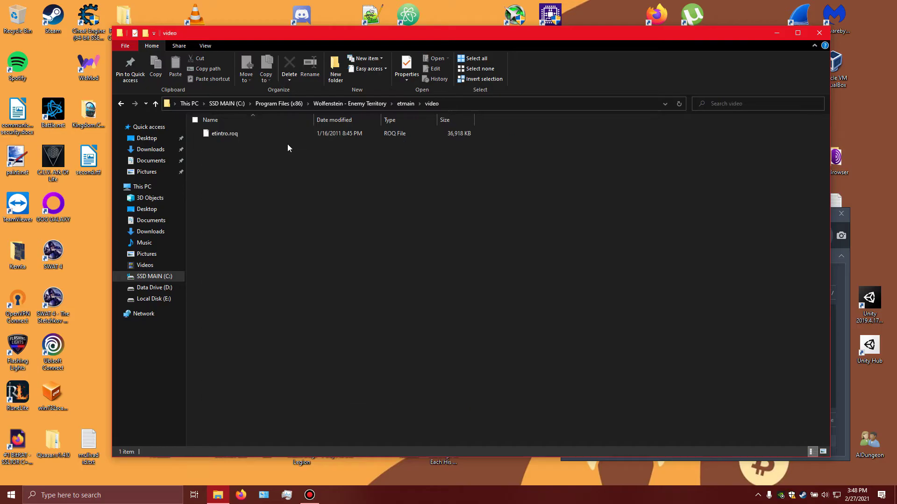
right_click(310, 133)
- Empty etintro.roq in Notepad++ and save it as Administrator, then minimize File Explorer
left_click(356, 171)
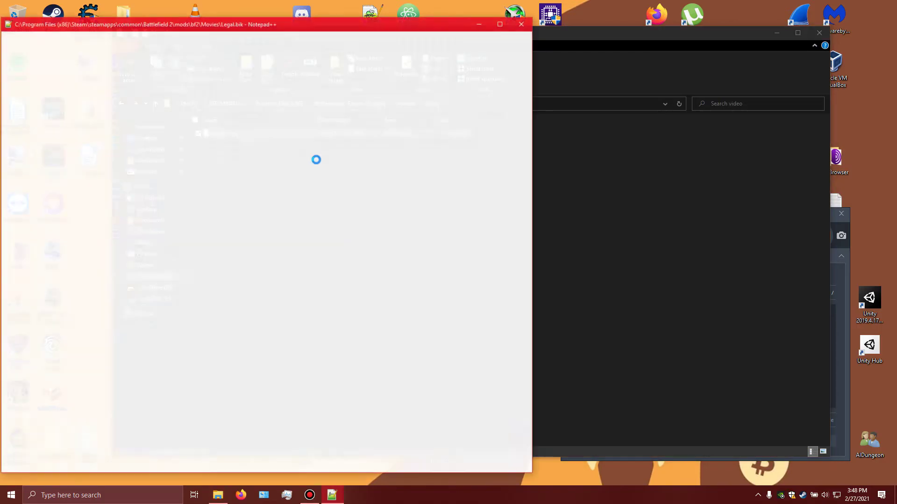
key("ctrl+a")
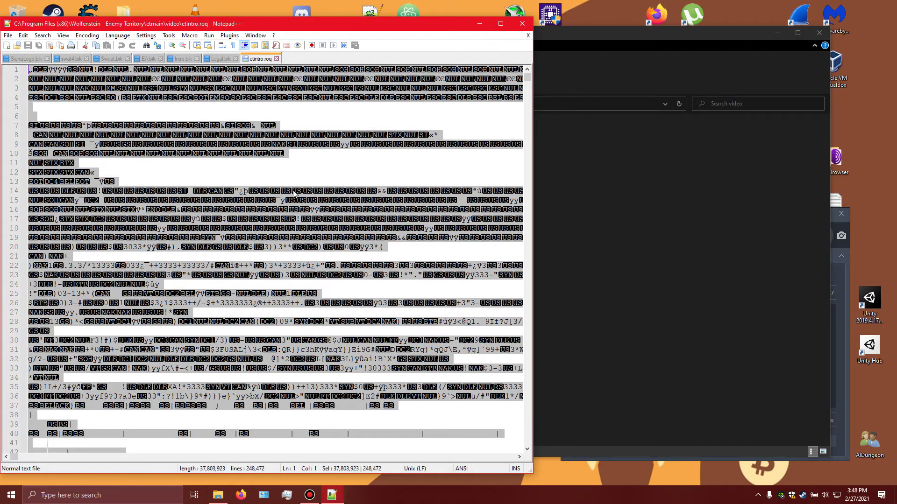
key("Delete")
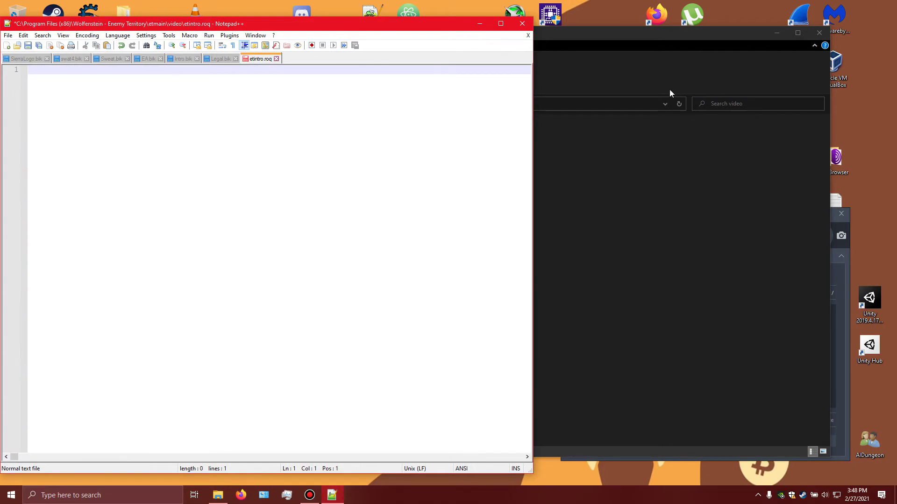
key("ctrl+s")
left_click(470, 277)
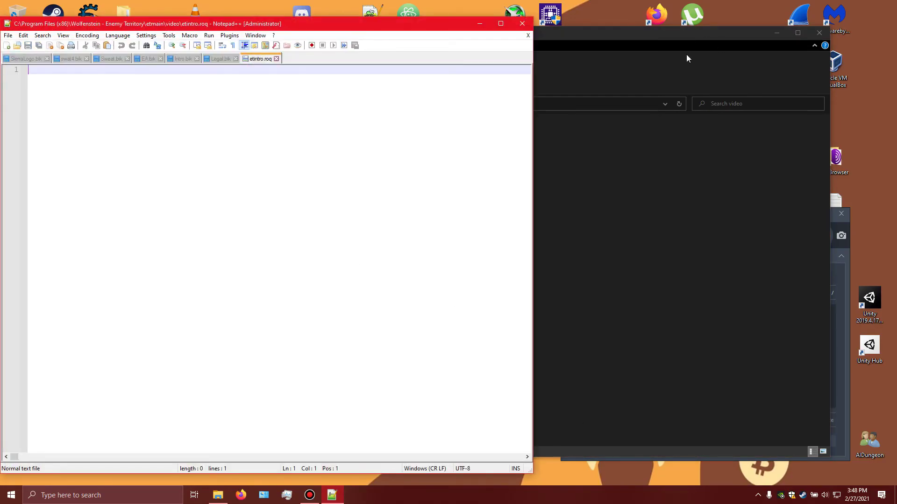
left_click(782, 32)
- Test-launch Enemy Territory from the desktop, quit via EXIT GAME > YES, and return to Notepad++
left_click(486, 24)
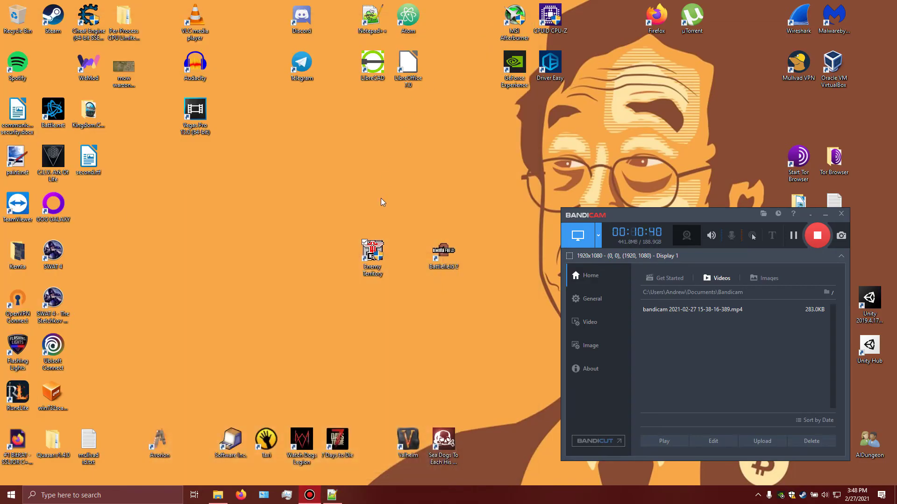
double_click(372, 255)
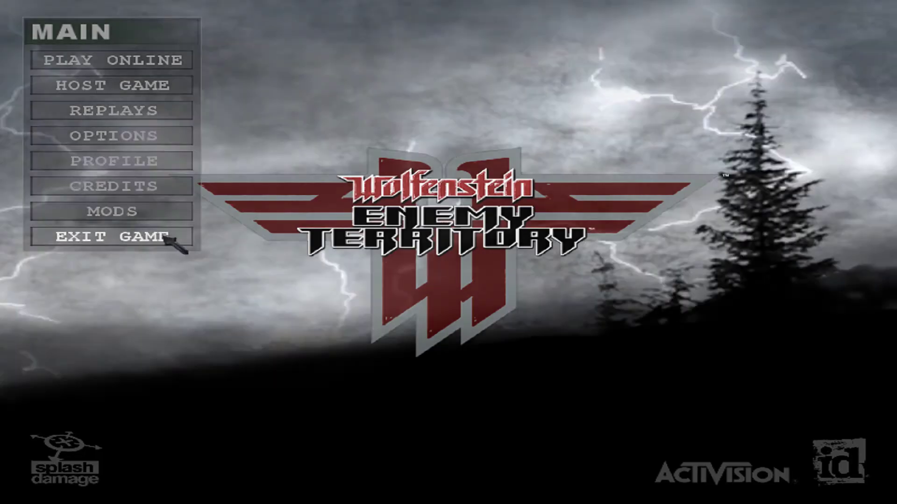
left_click(170, 239)
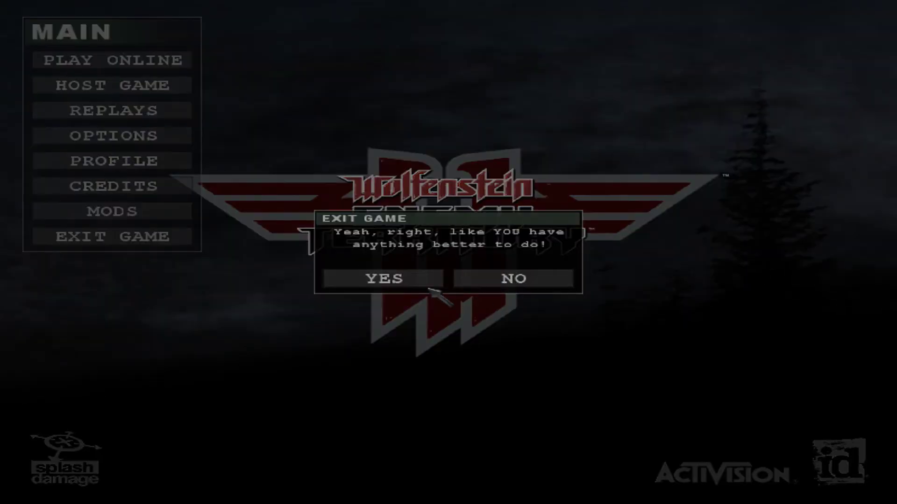
left_click(408, 278)
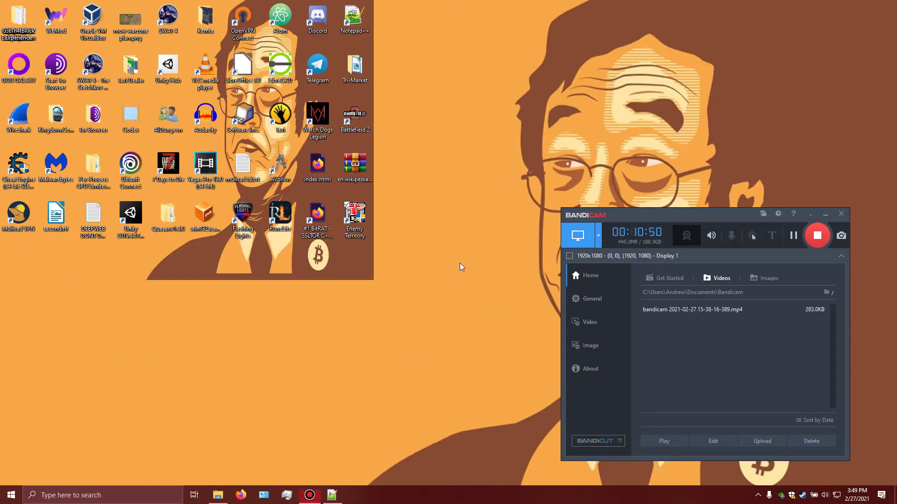
left_click(332, 495)
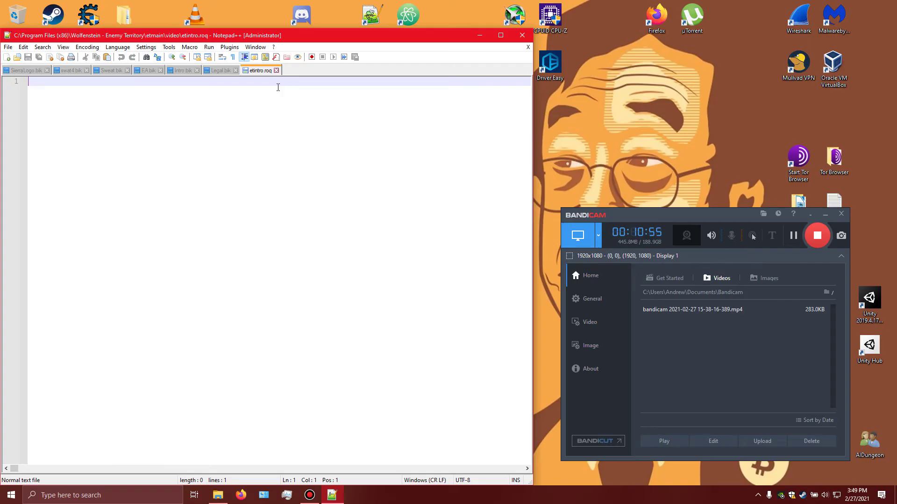
- Restore etintro.roq's original binary contents, inspect the file's end, and close Notepad++
key("ctrl+v")
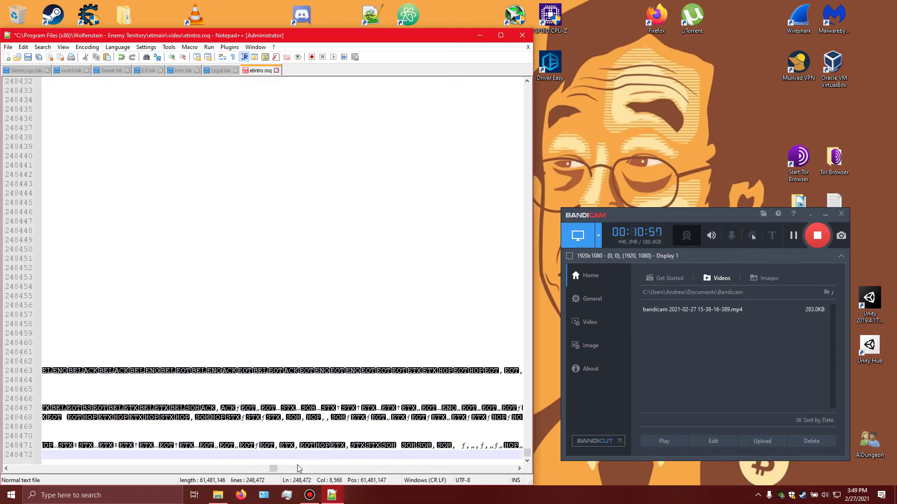
double_click(52, 456)
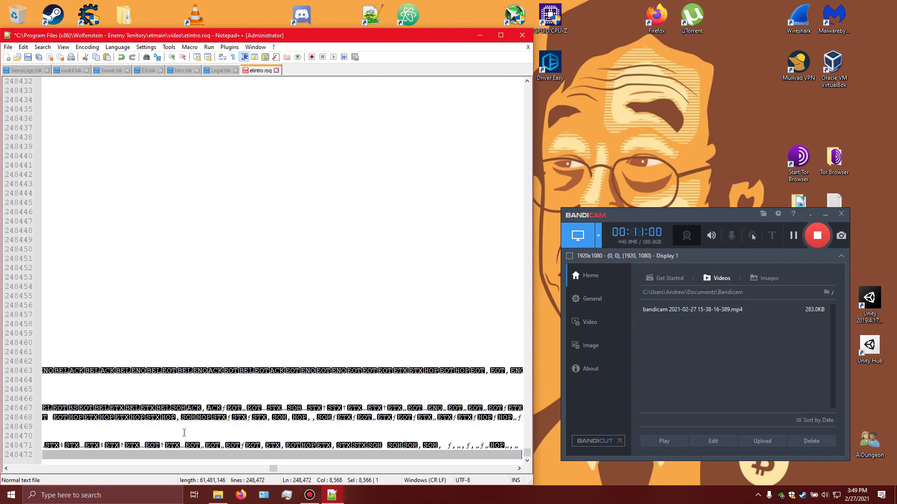
left_click_drag(272, 468, 27, 469)
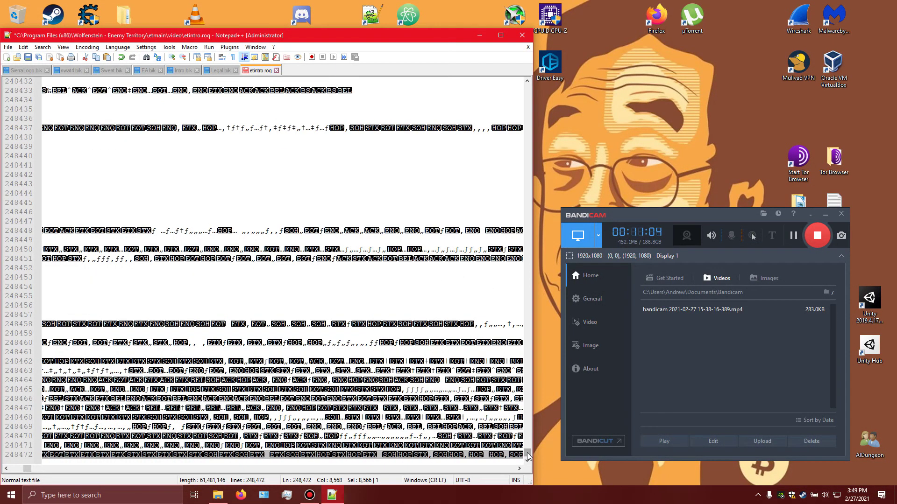
left_click_drag(528, 456, 527, 49)
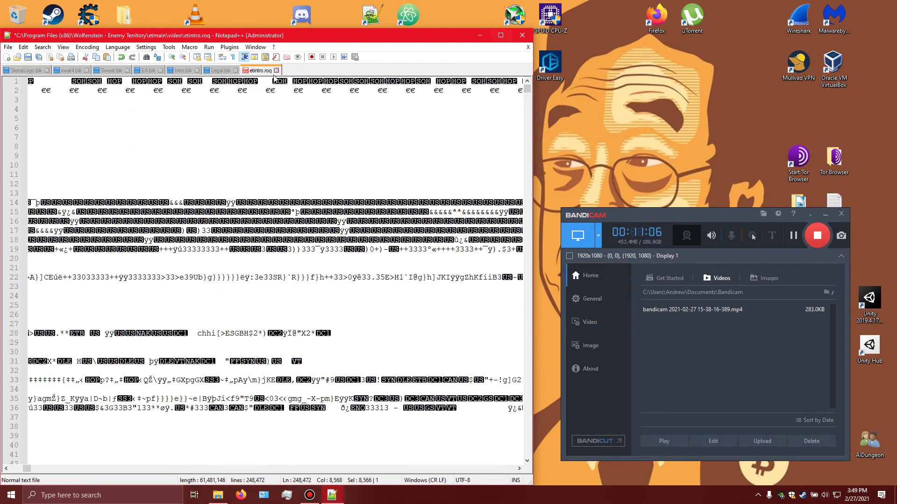
key("alt+F4")
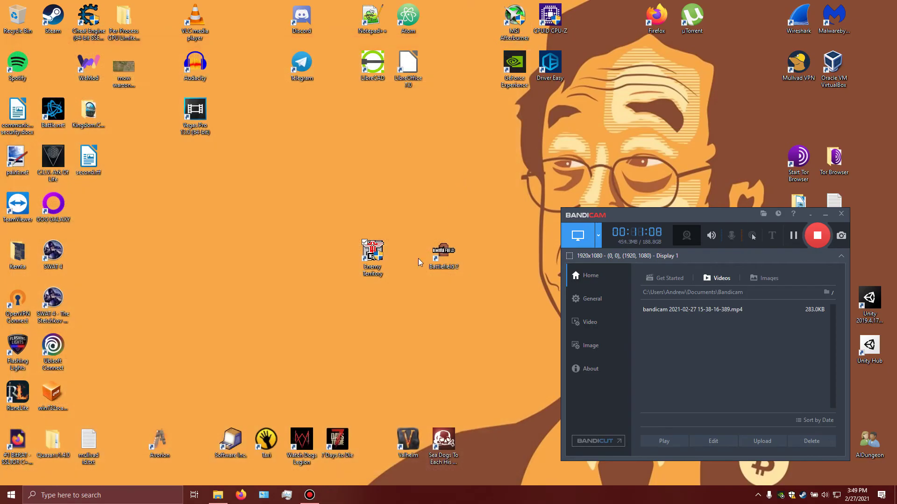